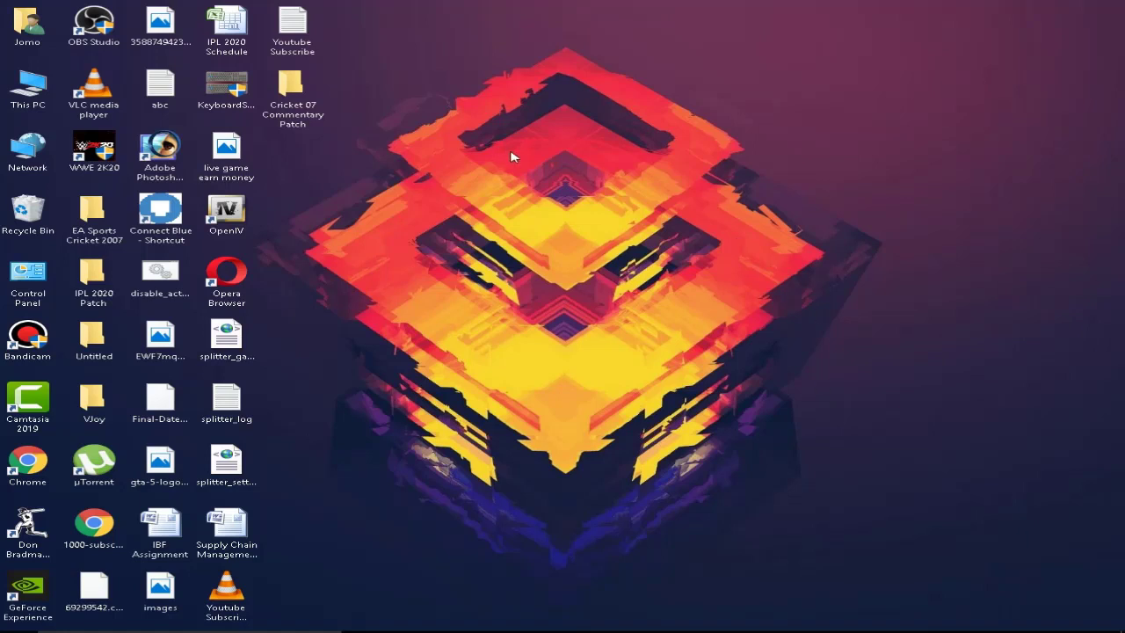
Extract the COMMENTARY FOR ANY CRICKET GAME archive in place inside the Cricket 07 Commentary Patch desktop folder.
left_click(305, 123)
double_click(305, 123)
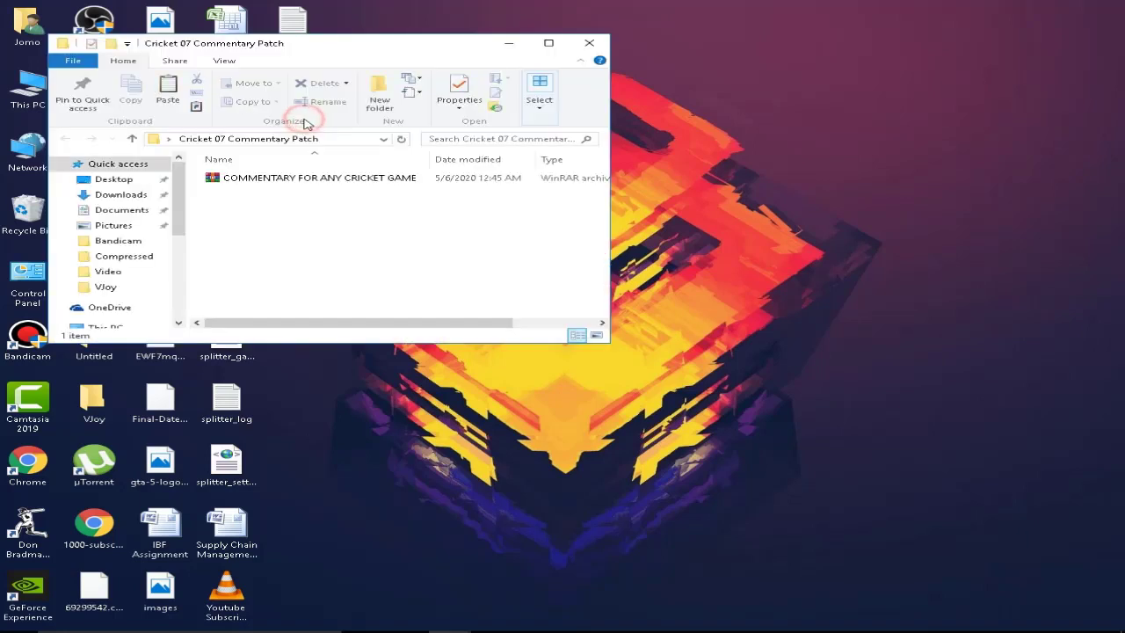
double_click(320, 178)
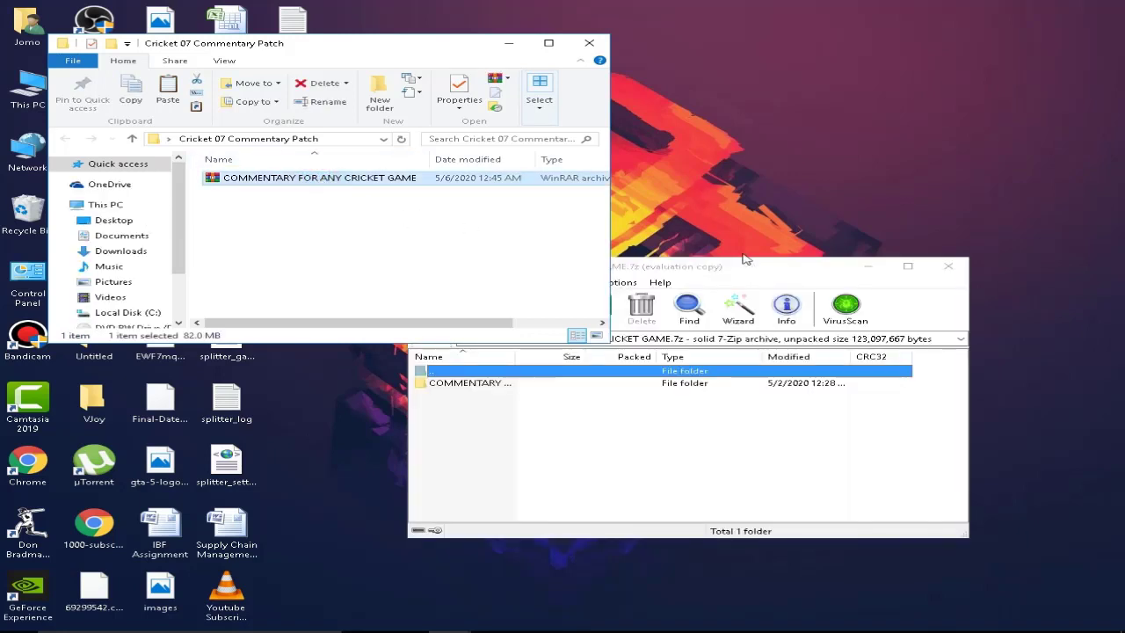
left_click(823, 352)
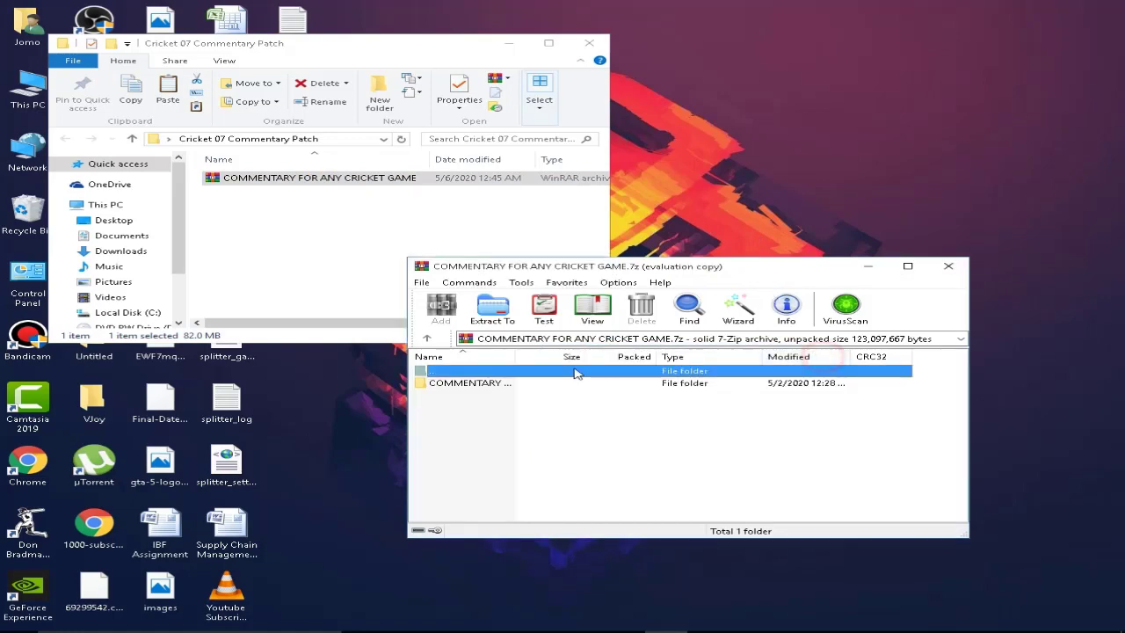
left_click(948, 265)
right_click(307, 184)
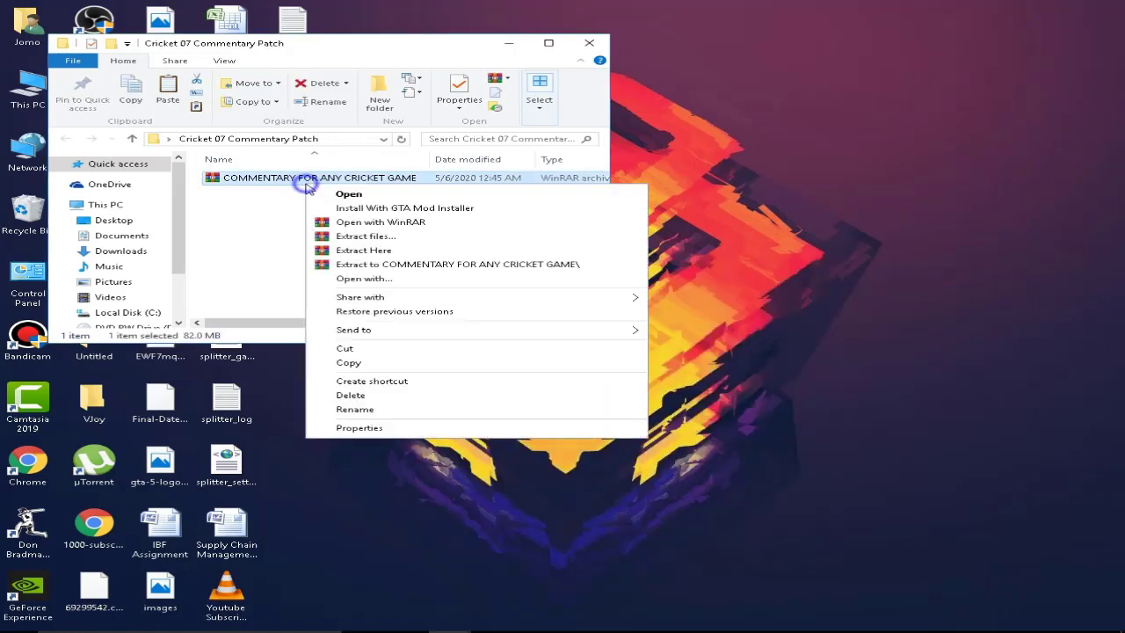
left_click(364, 250)
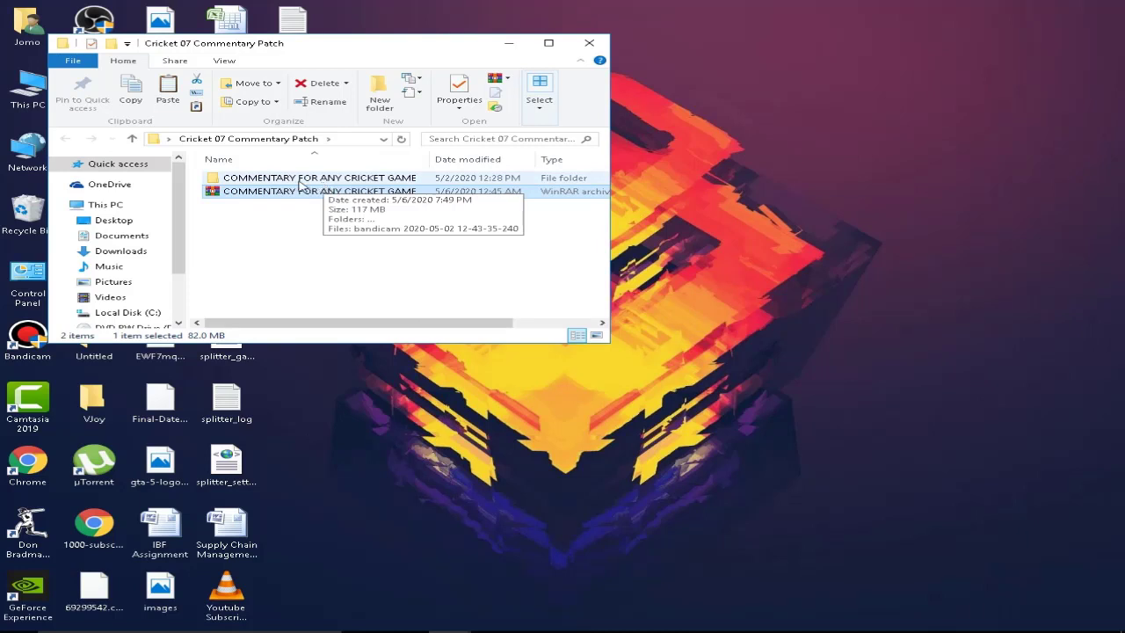
Copy the COMMENTARY ENGLISH 2020 and COMMENTARY HINDI 2020 folders from the extracted folder to Local Disk (C:).
double_click(299, 178)
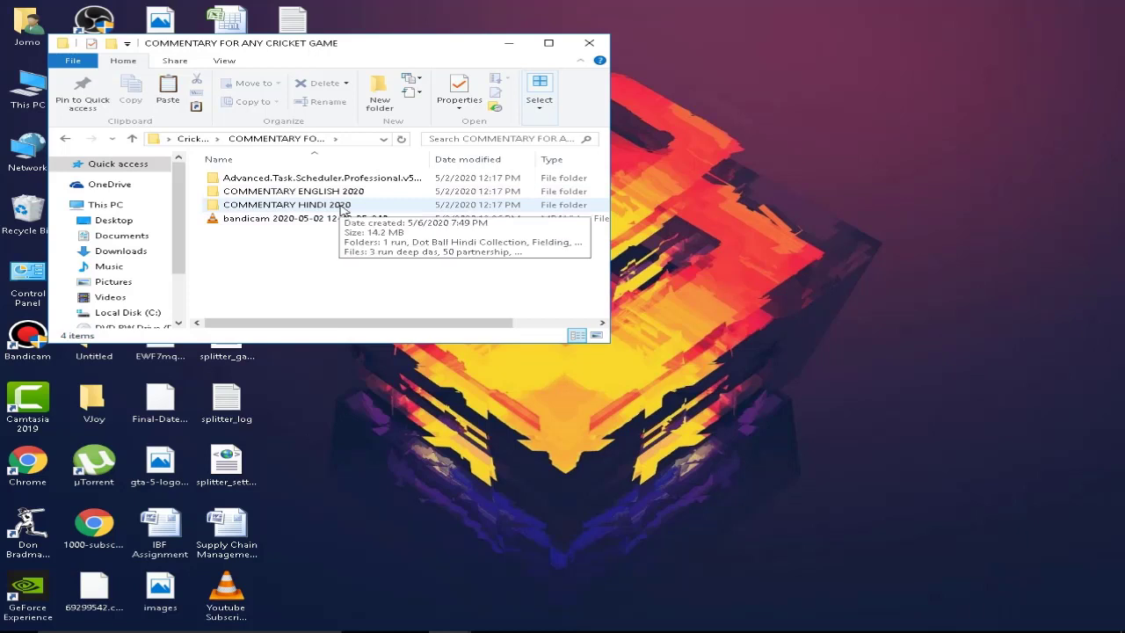
left_click(340, 207)
left_click(343, 192, "ctrl")
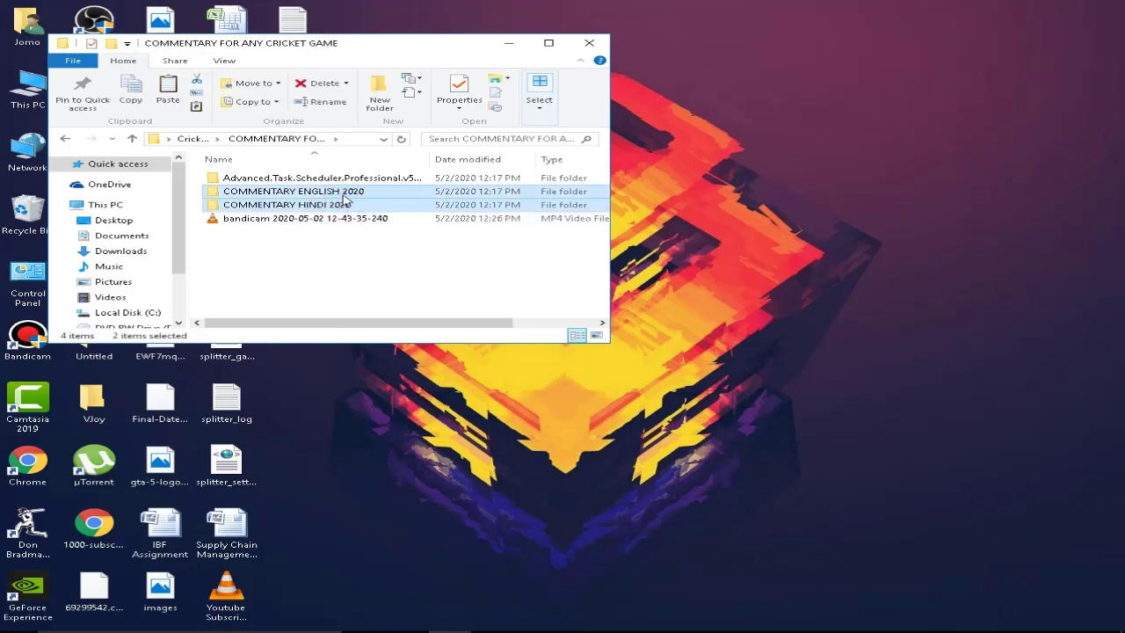
right_click(342, 209)
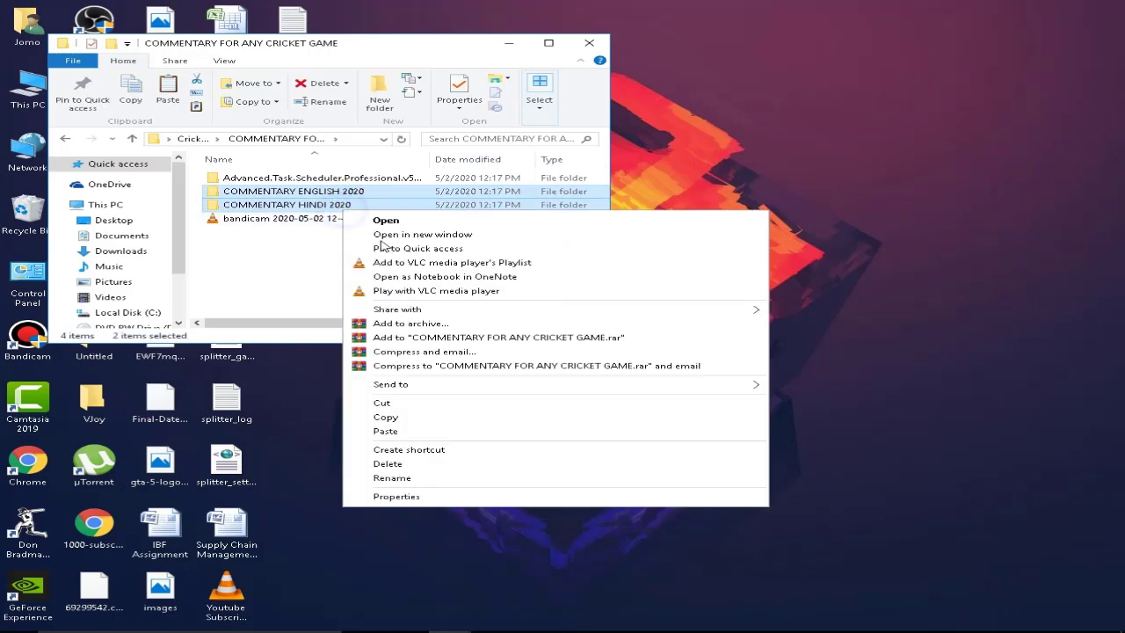
left_click(386, 417)
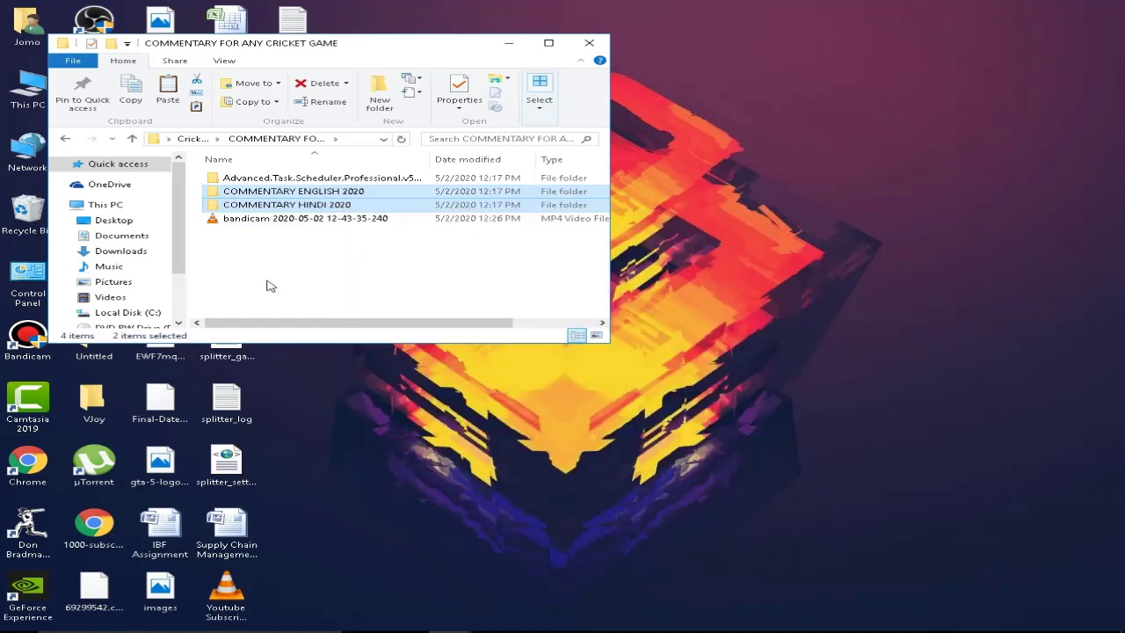
left_click(151, 313)
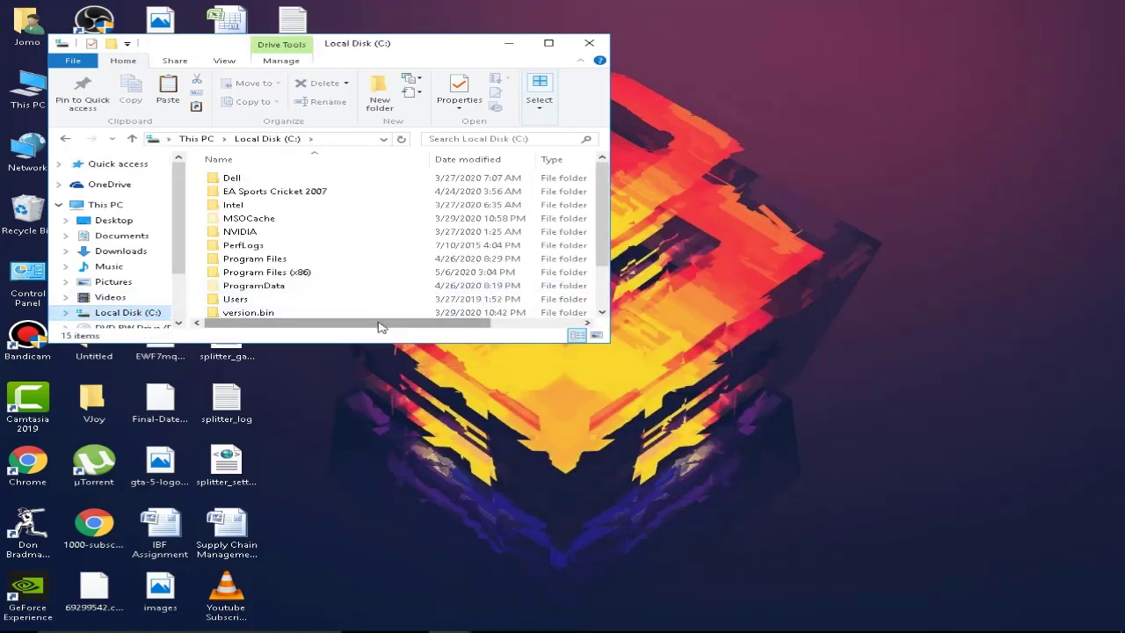
left_click_drag(448, 323, 556, 329)
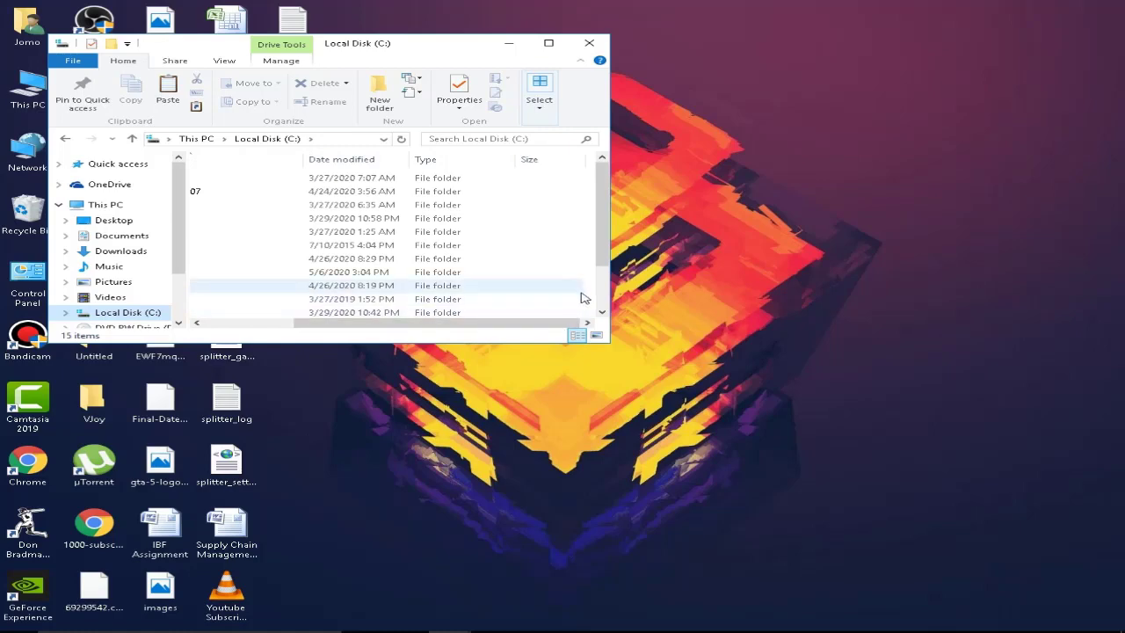
left_click_drag(609, 344, 780, 367)
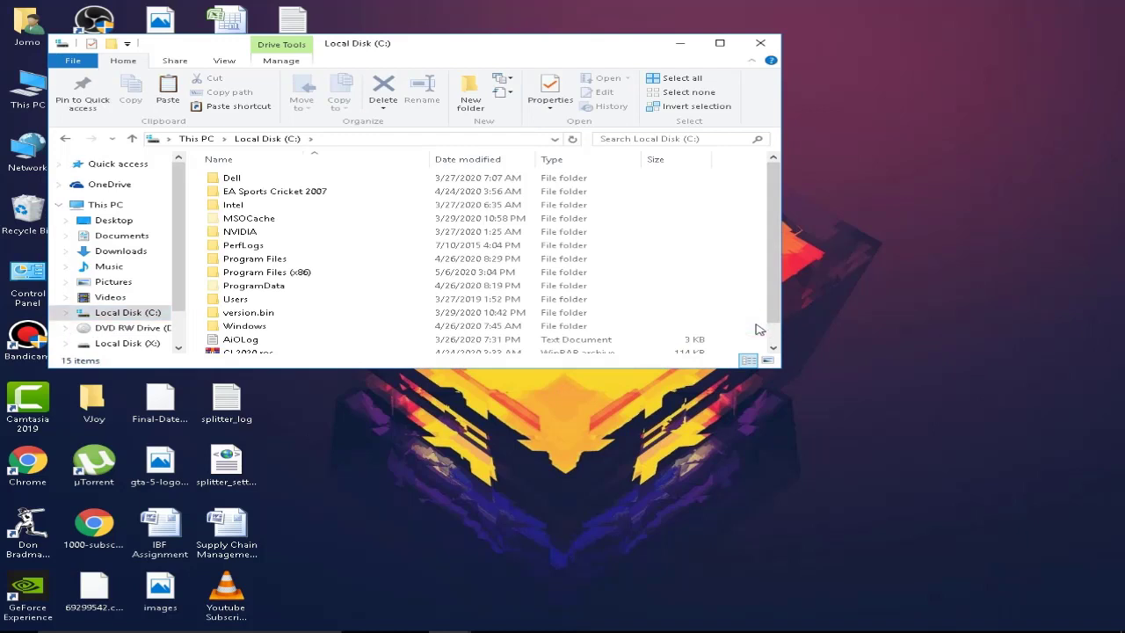
key("ctrl+v")
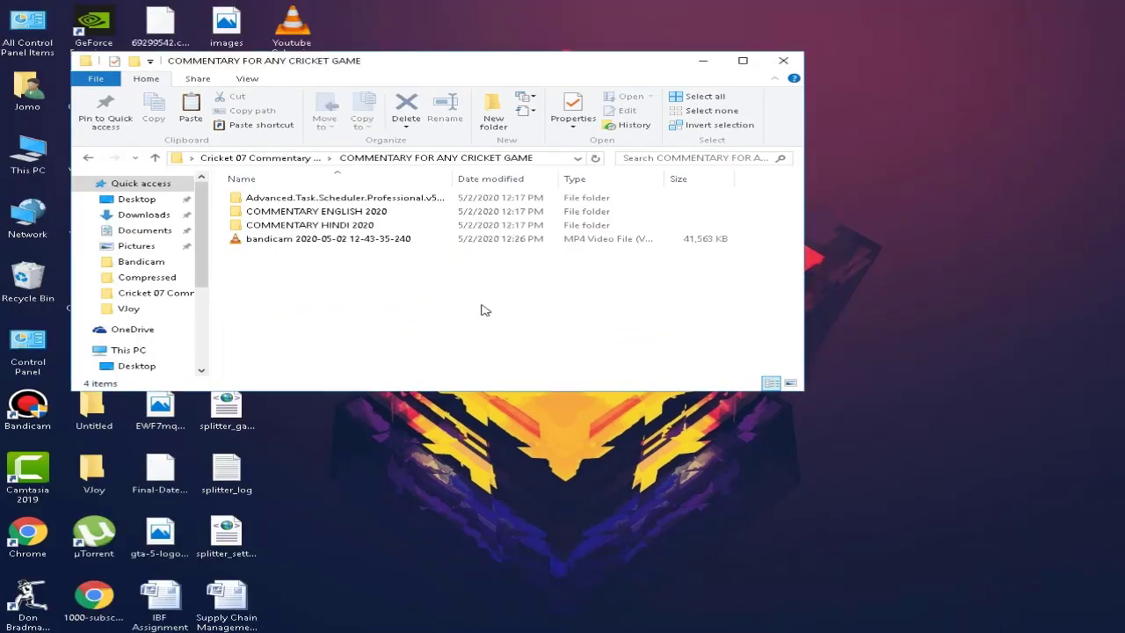
Run Setup from the Advanced.Task.Scheduler.Professional folder, accept the license terms and install the complete package in the default location.
double_click(360, 202)
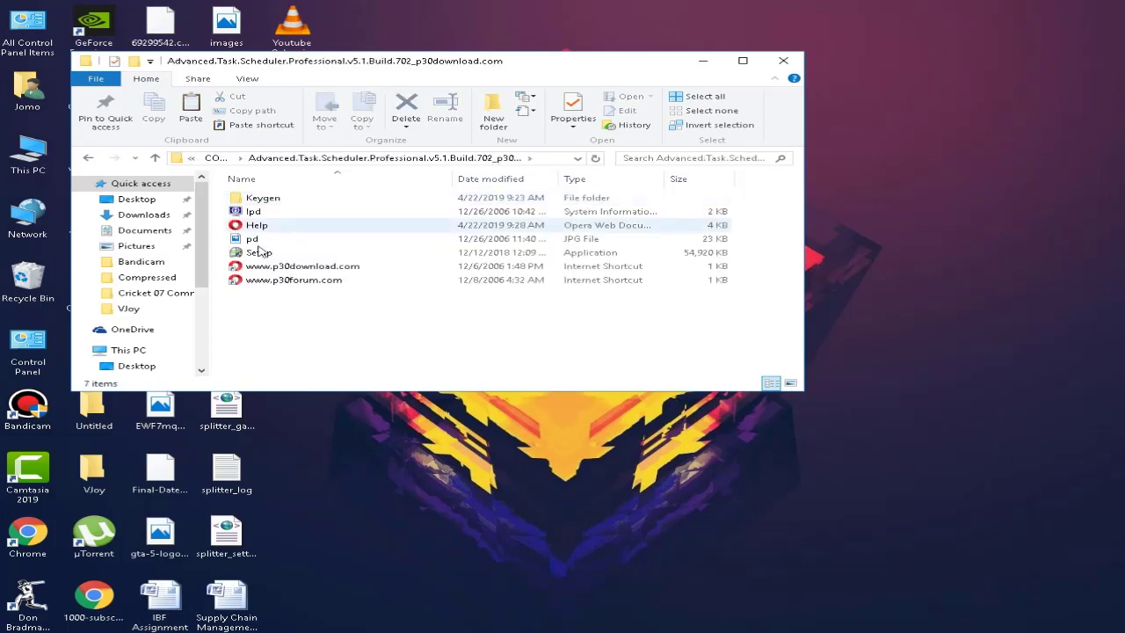
left_click(255, 256)
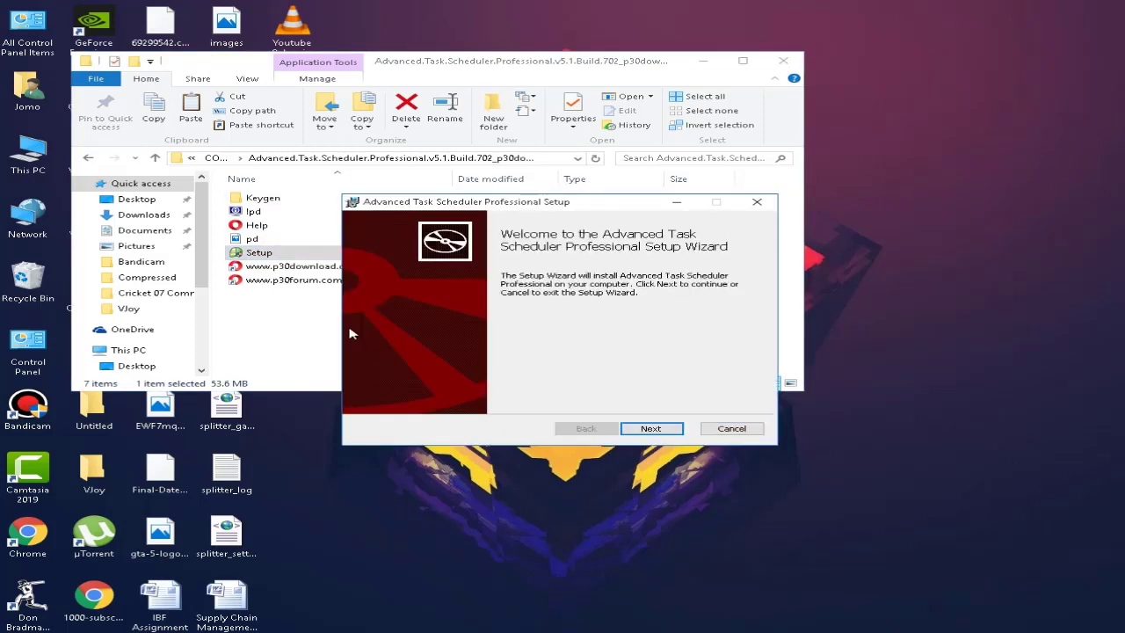
left_click(661, 430)
left_click(533, 397)
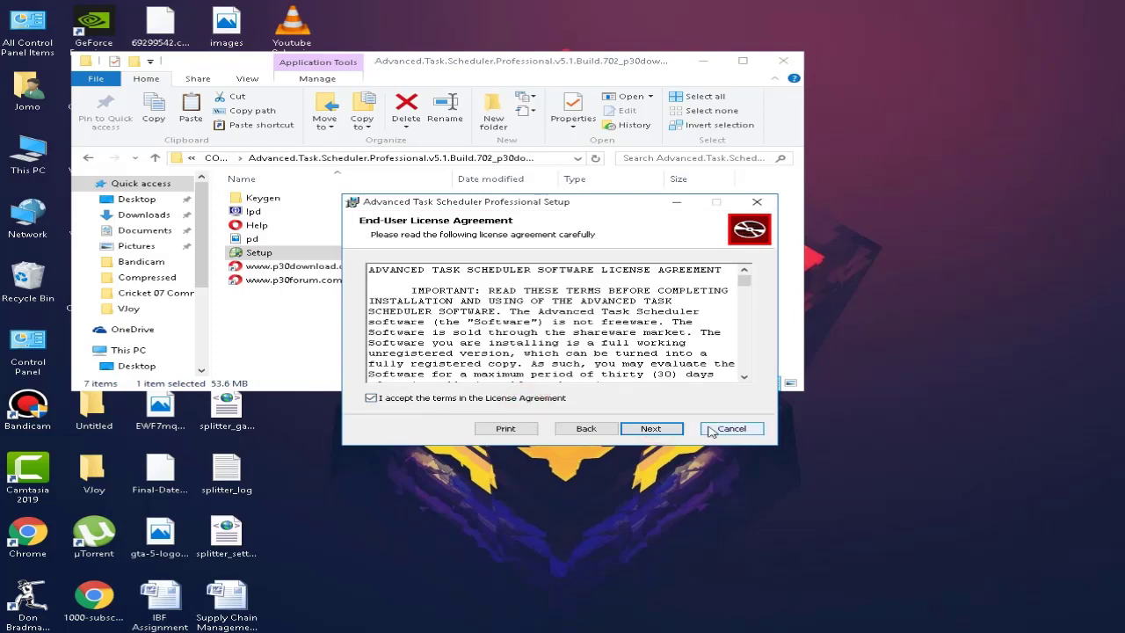
left_click(647, 429)
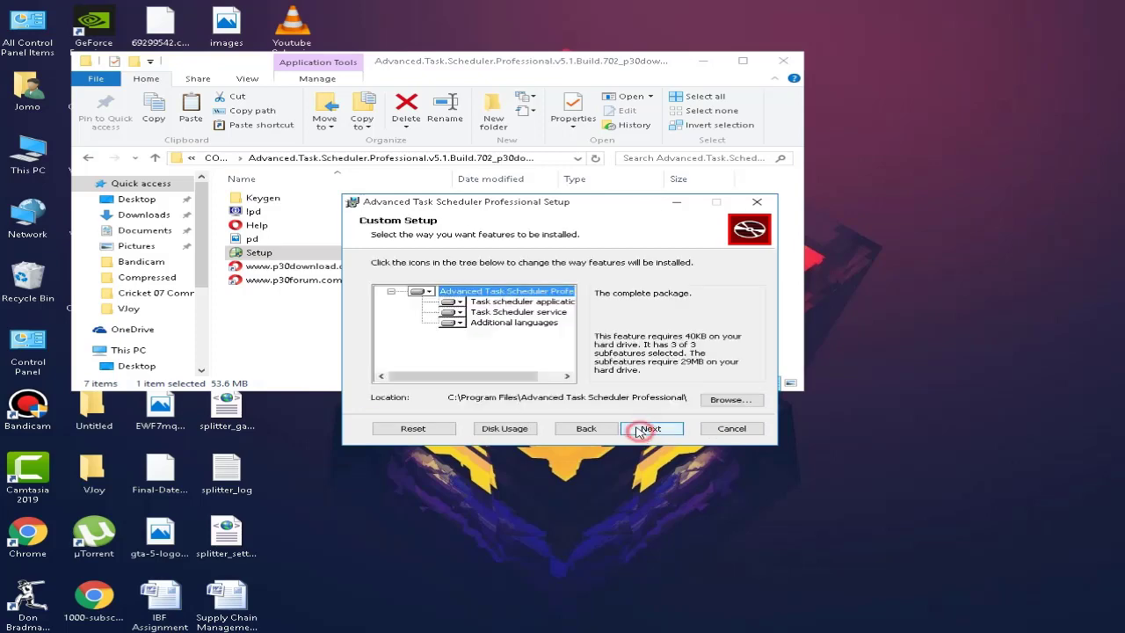
left_click(649, 428)
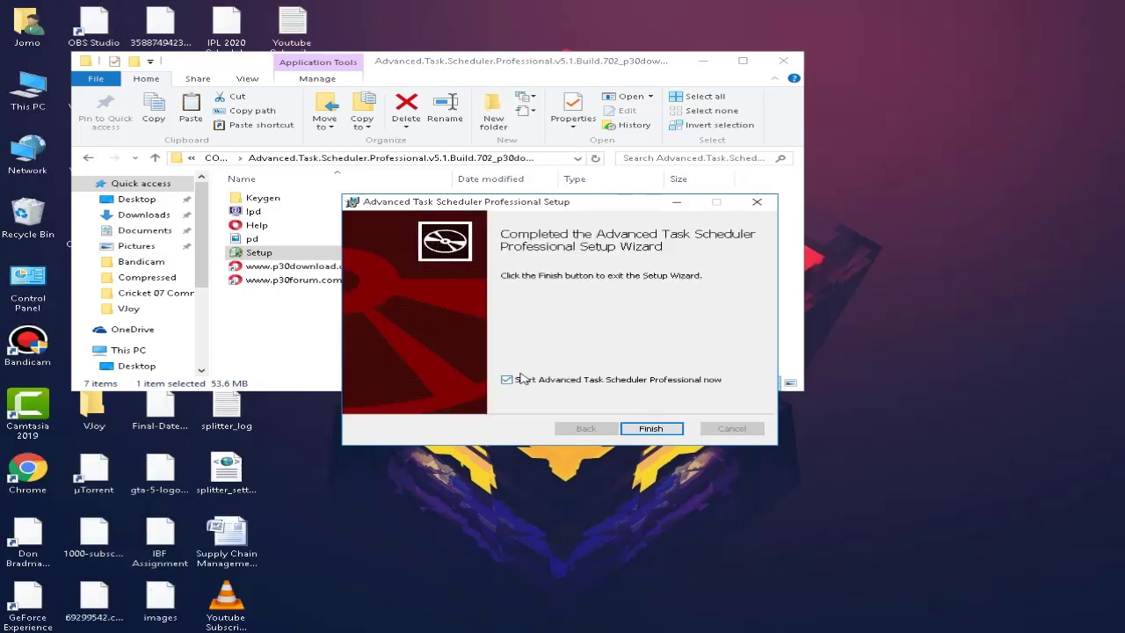
Finish the setup wizard with the option to start Advanced Task Scheduler Professional now enabled.
double_click(536, 378)
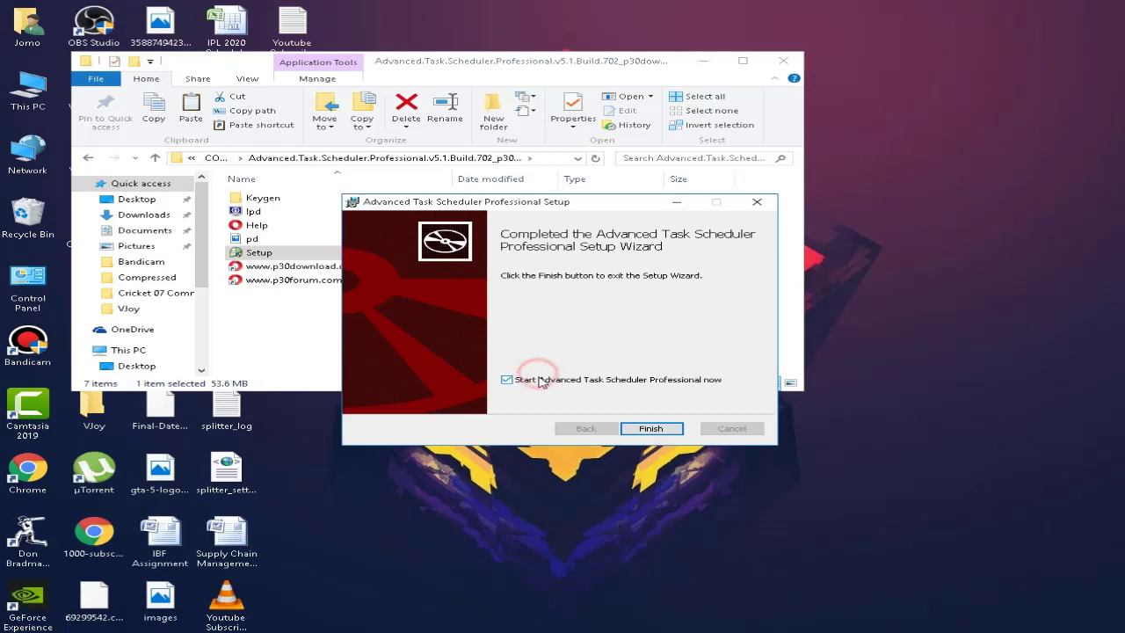
left_click(530, 384)
left_click(651, 430)
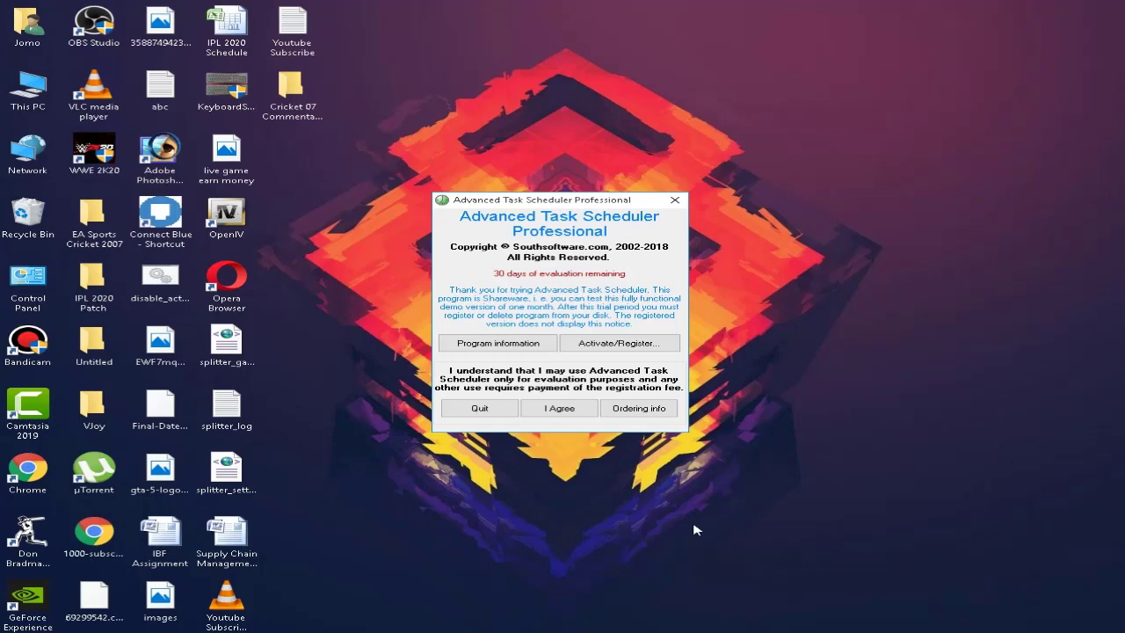
Open the program's activation and registration form, and open the Serial text file from the setup folder's Keygen subfolder.
left_click(629, 345)
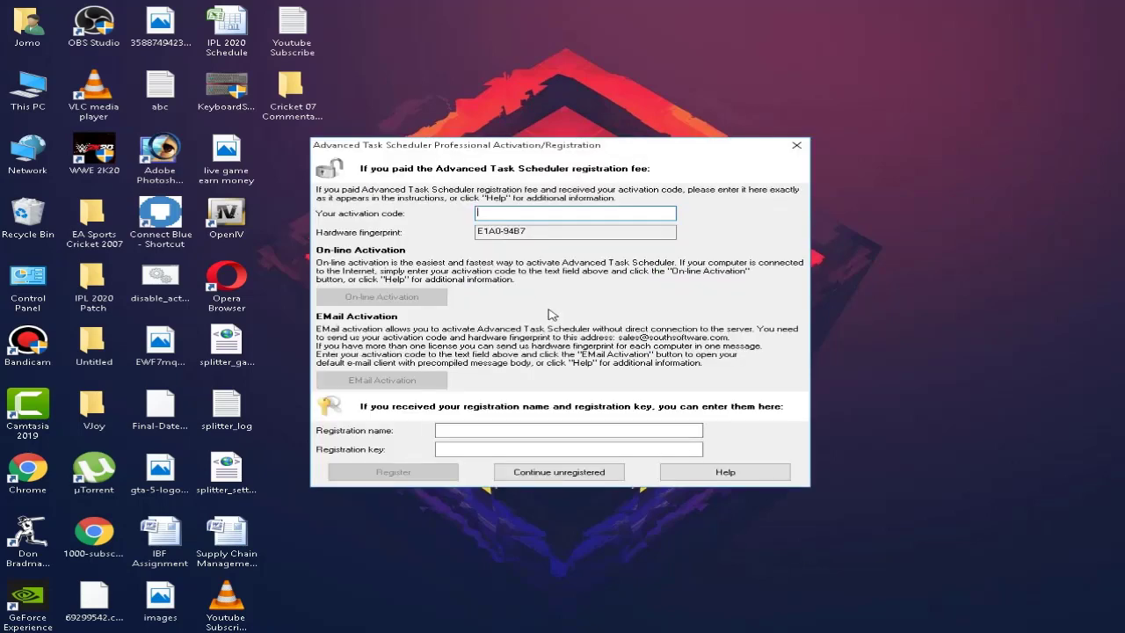
left_click(470, 626)
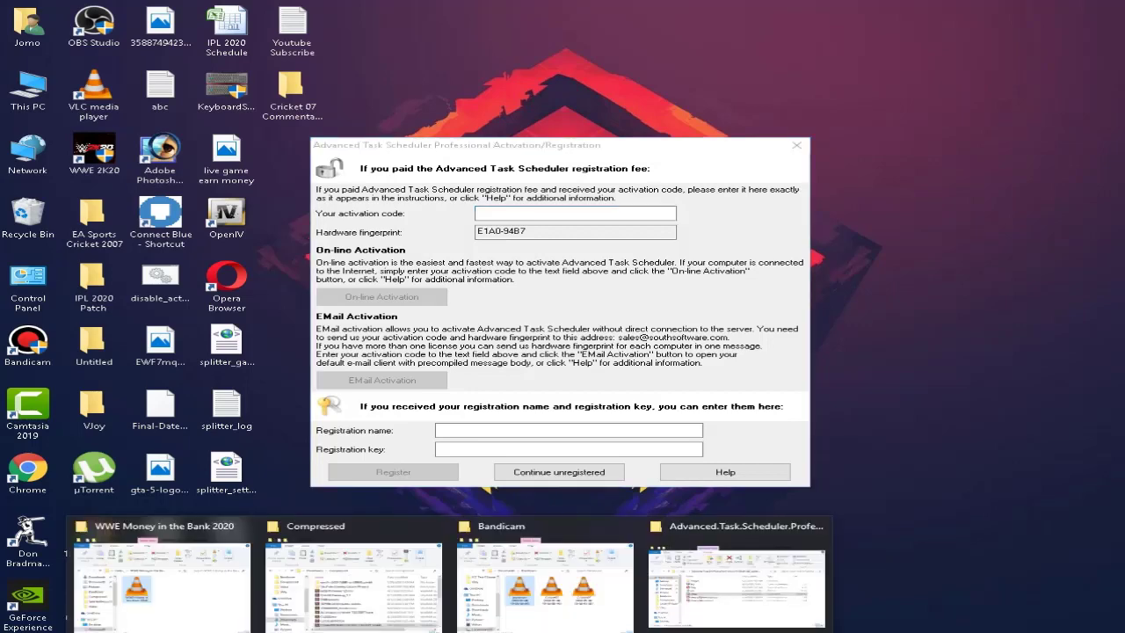
left_click(690, 599)
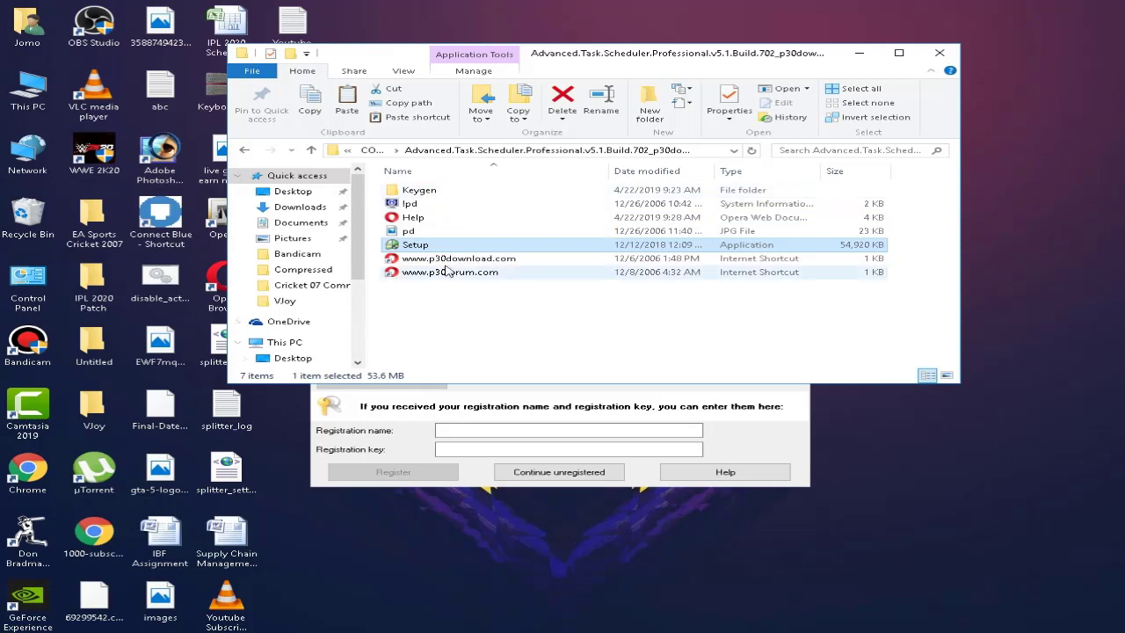
left_click(444, 195)
double_click(444, 195)
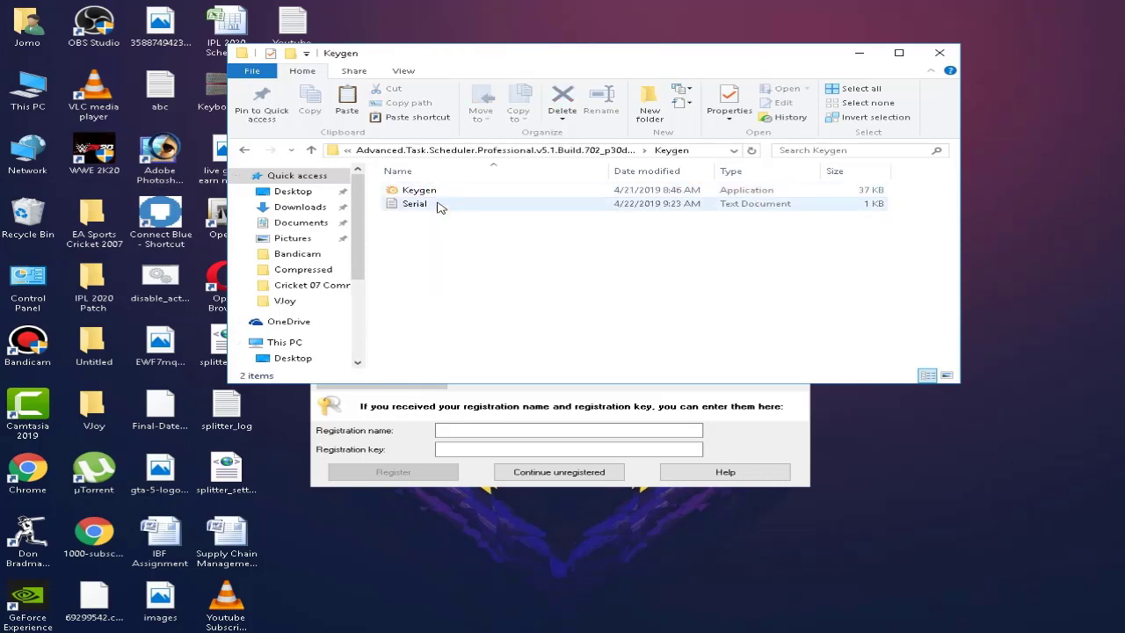
double_click(435, 204)
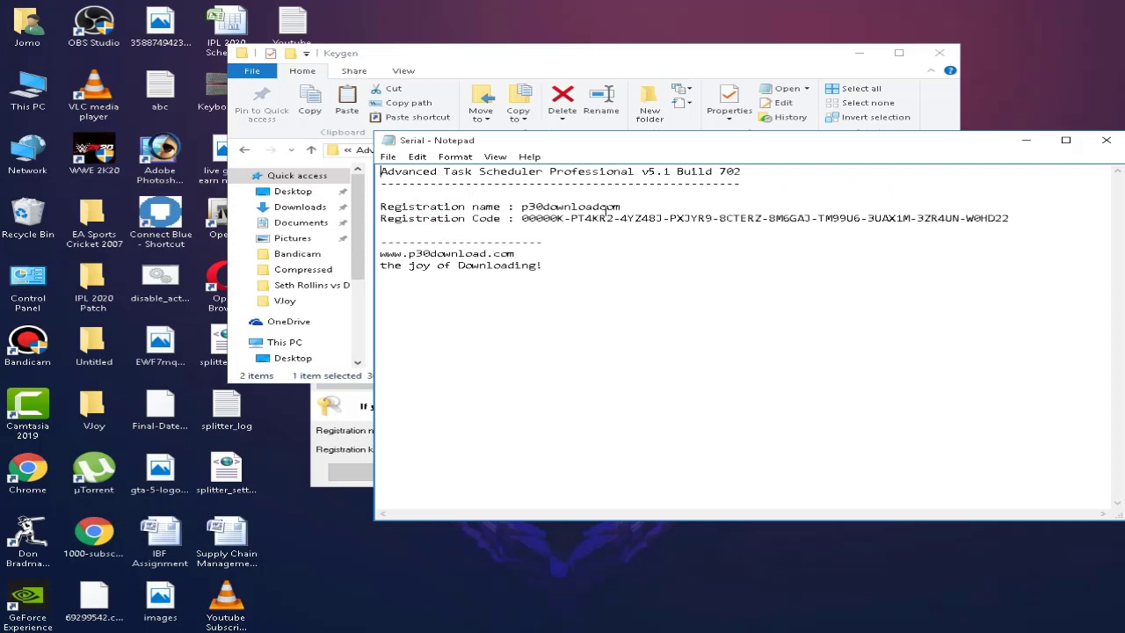
Copy the registration name from the Serial text file into the Registration name field.
left_click_drag(522, 207, 625, 207)
key("ctrl+c")
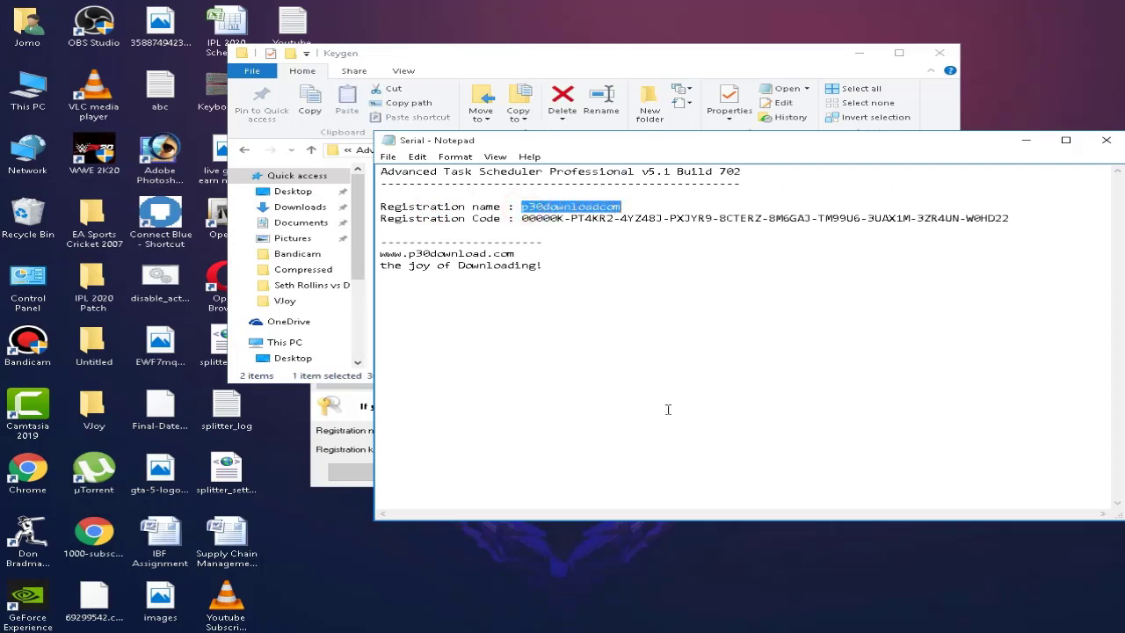
left_click(341, 440)
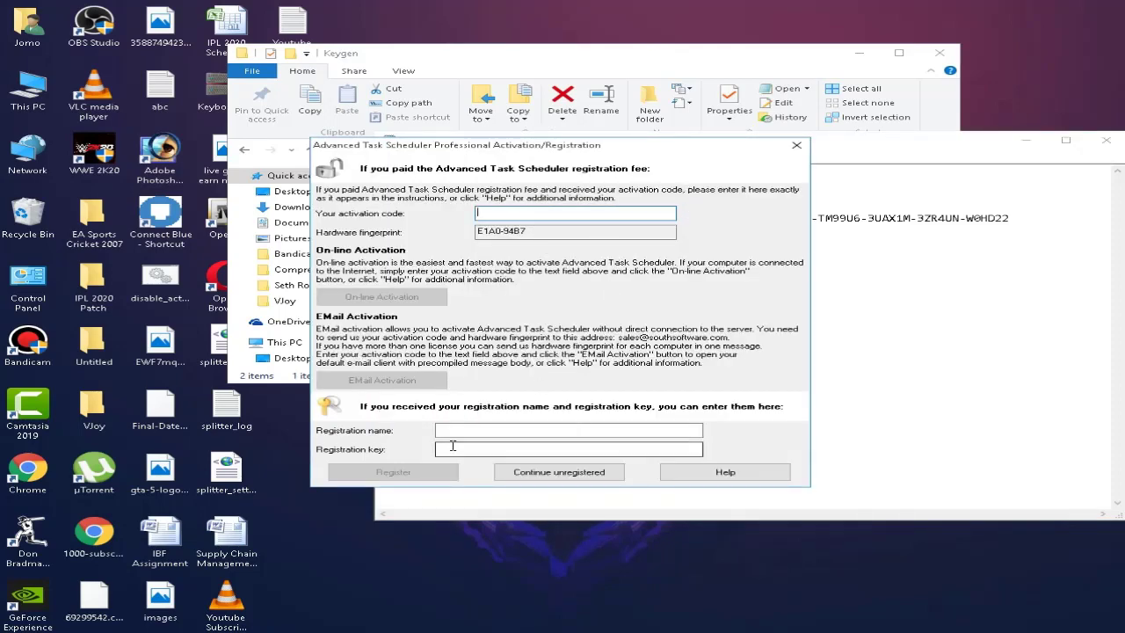
left_click(476, 429)
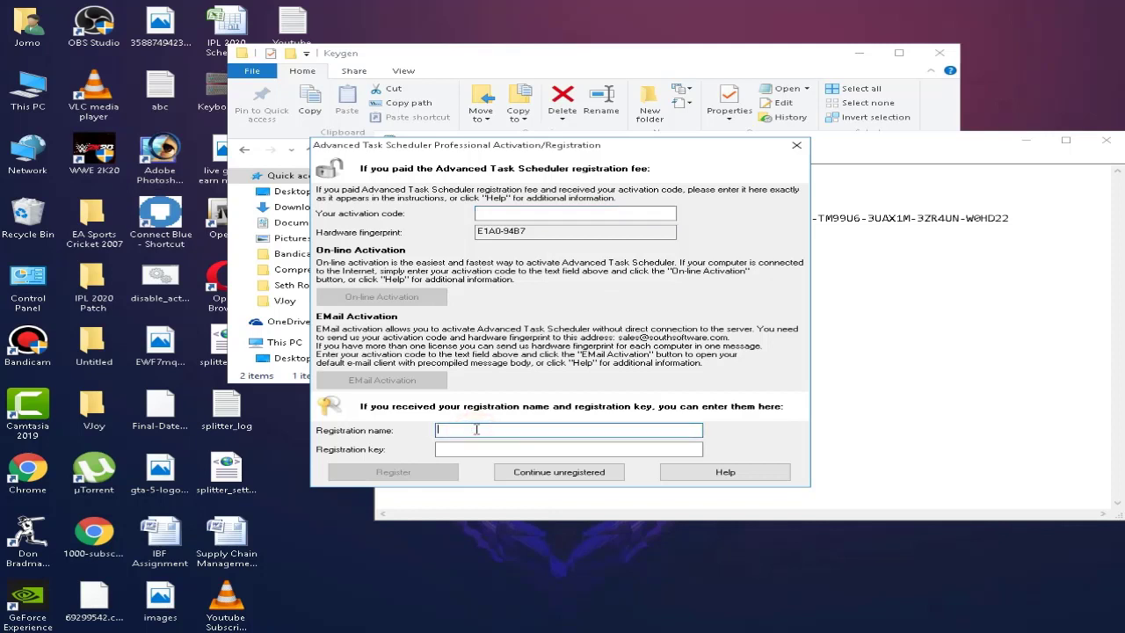
key("ctrl+v")
Copy the full registration code from the Serial text file into the Registration key field.
left_click(961, 378)
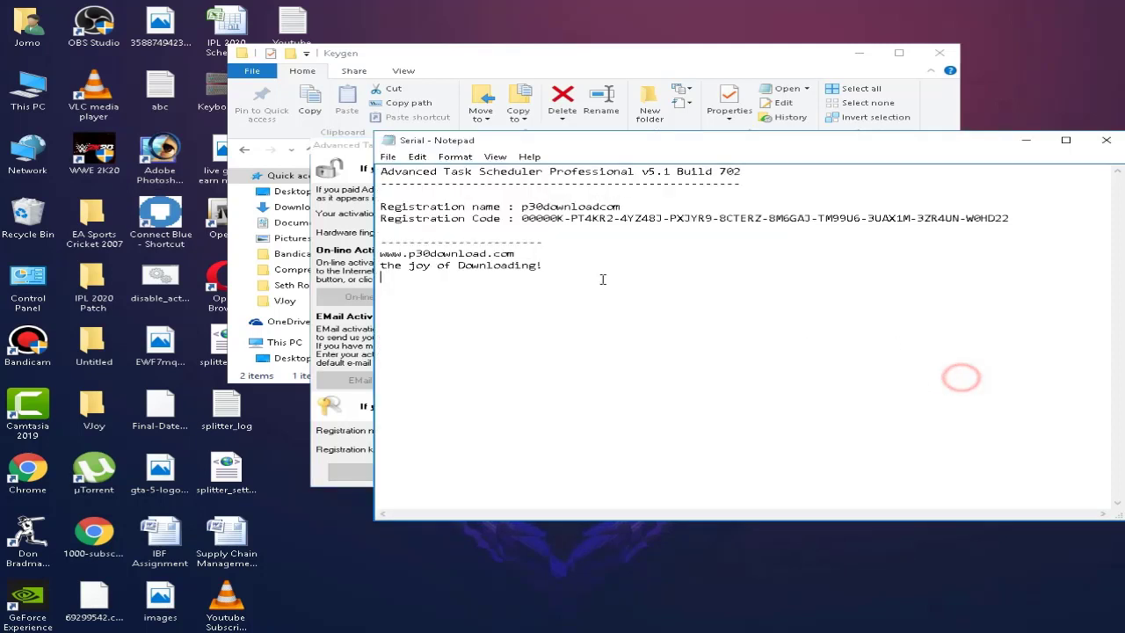
left_click_drag(527, 218, 691, 218)
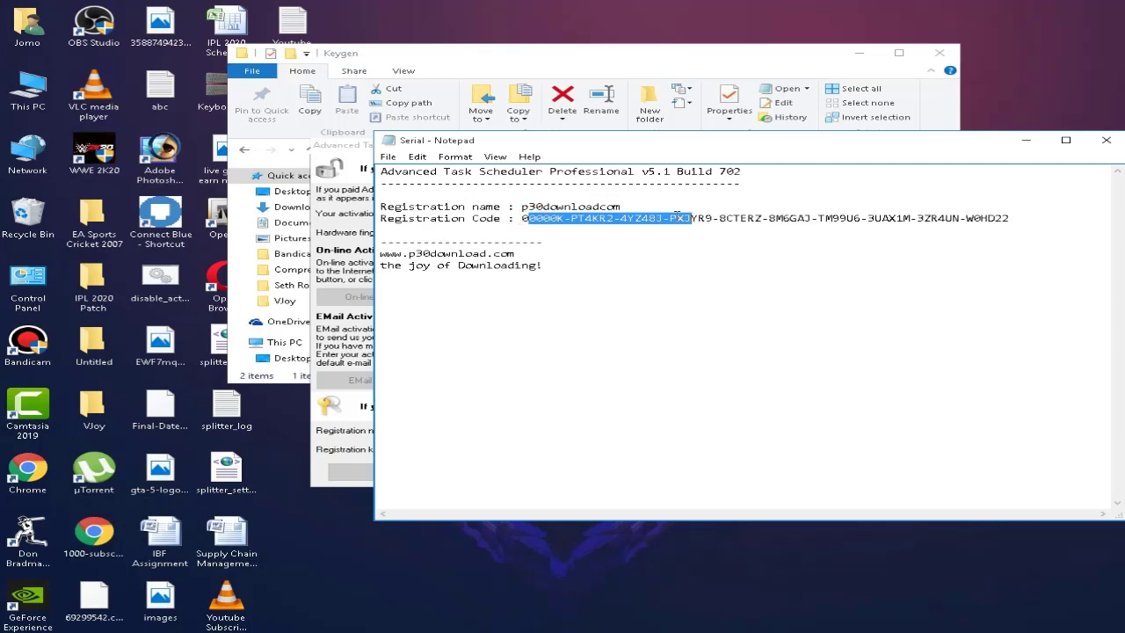
left_click(677, 218)
left_click_drag(521, 218, 1013, 218)
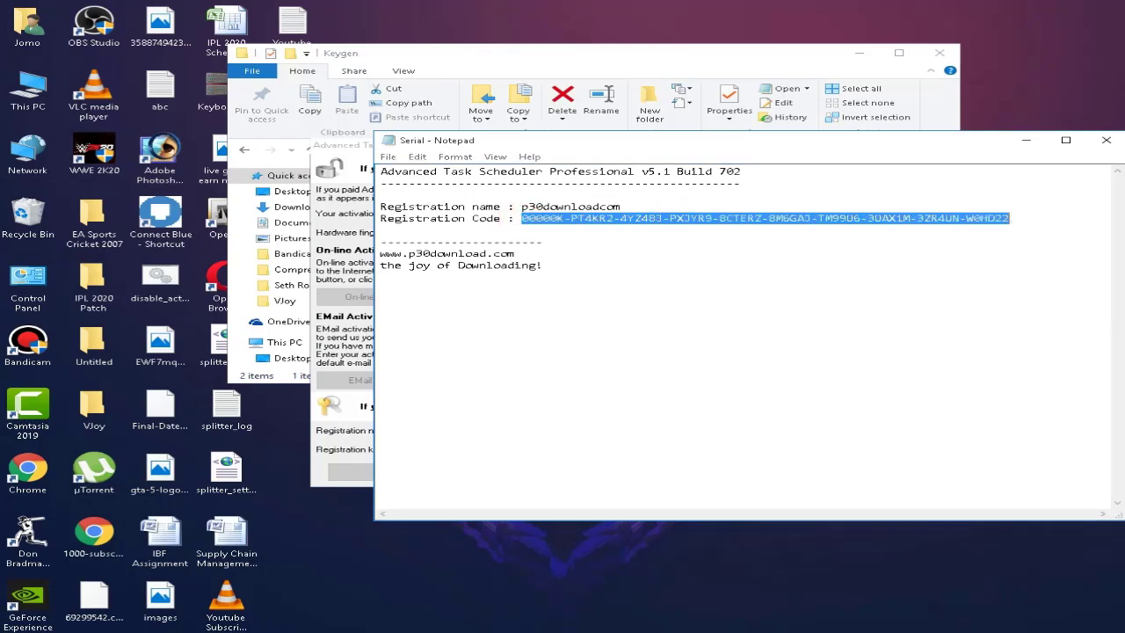
key("alt+Tab")
left_click(505, 451)
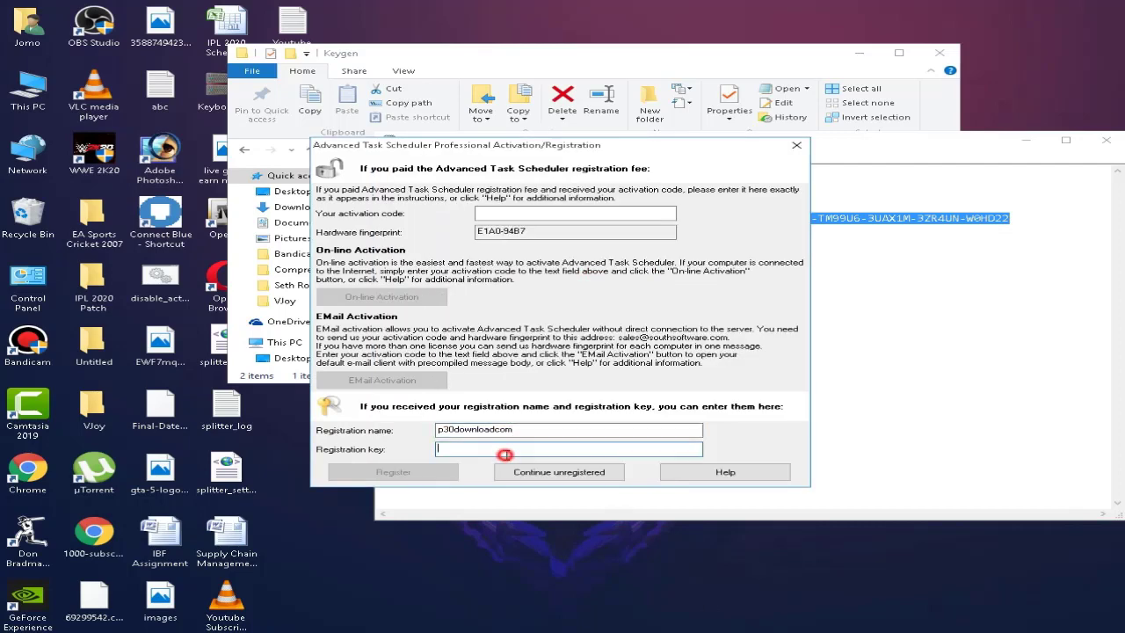
key("ctrl+v")
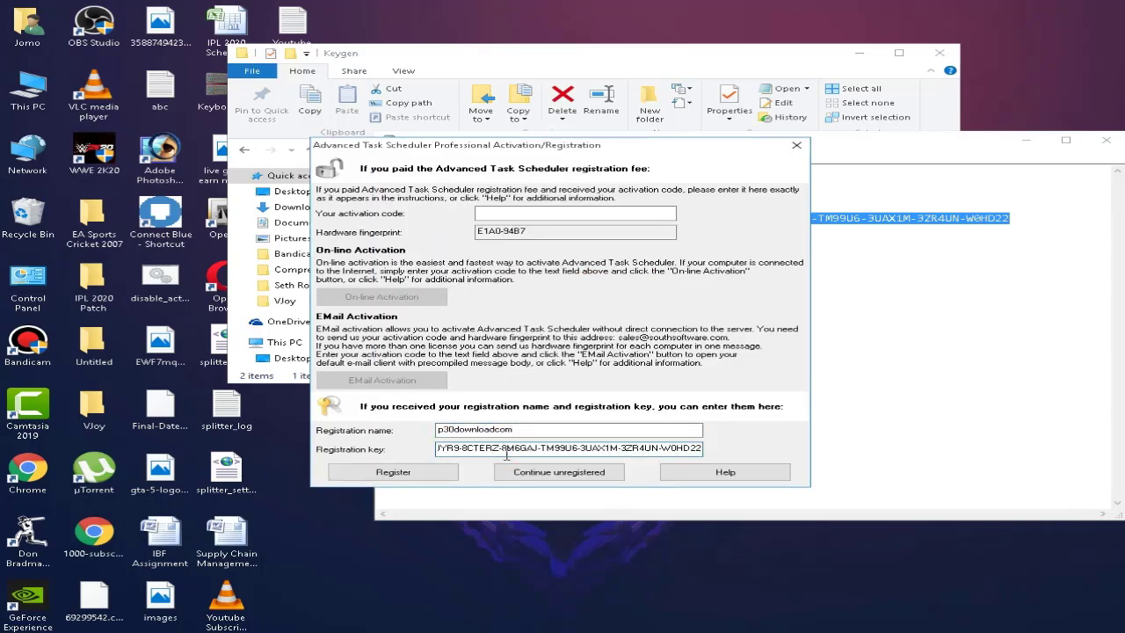
Submit the registration, dismiss the confirmation and agree to the evaluation notice to enter the Advanced Task Scheduler main window.
left_click(414, 475)
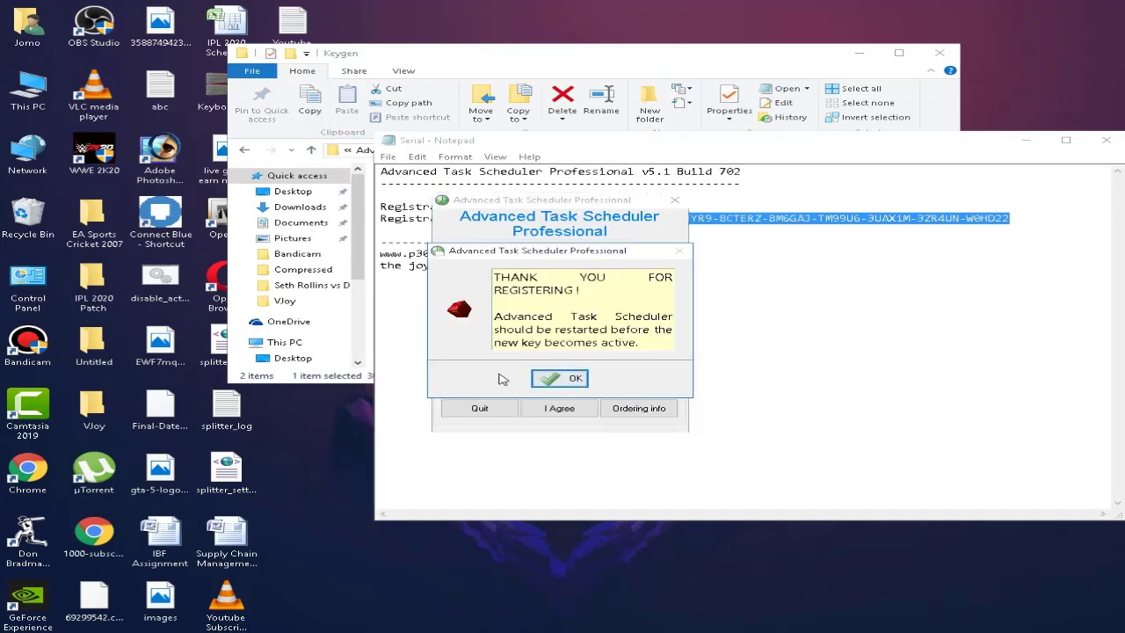
left_click(552, 383)
left_click(557, 407)
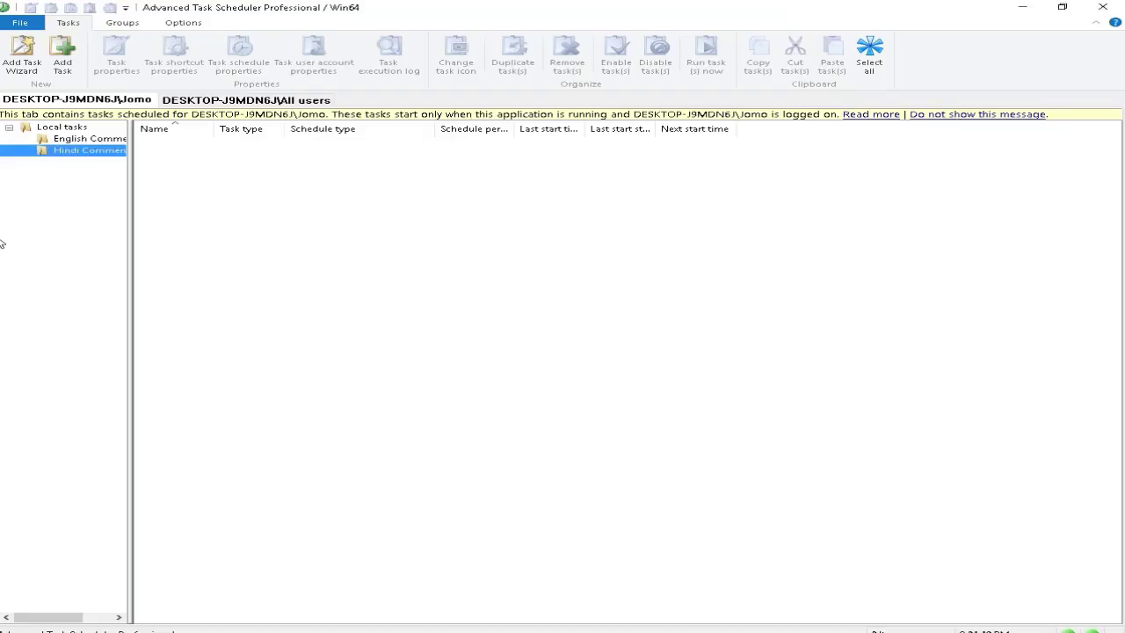
Import the tasks from COMMENTARY HINDI 2020.bin, in drive C:'s COMMENTARY HINDI 2020 folder, into the Hindi Commentary 2020 group.
left_click(88, 142)
left_click(90, 150)
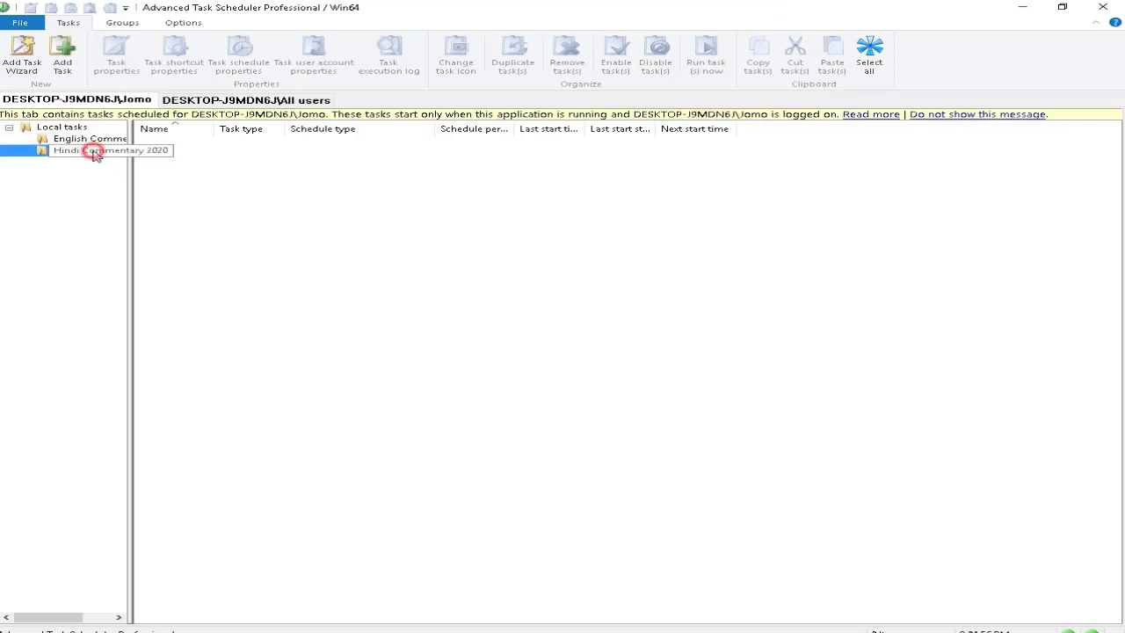
left_click(29, 24)
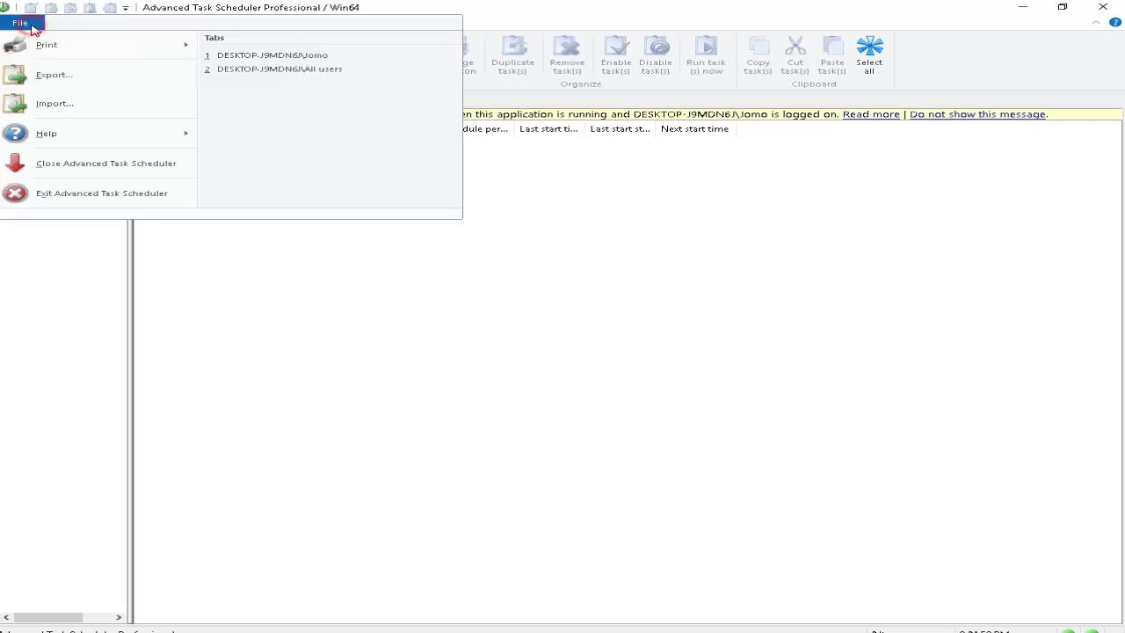
left_click(60, 107)
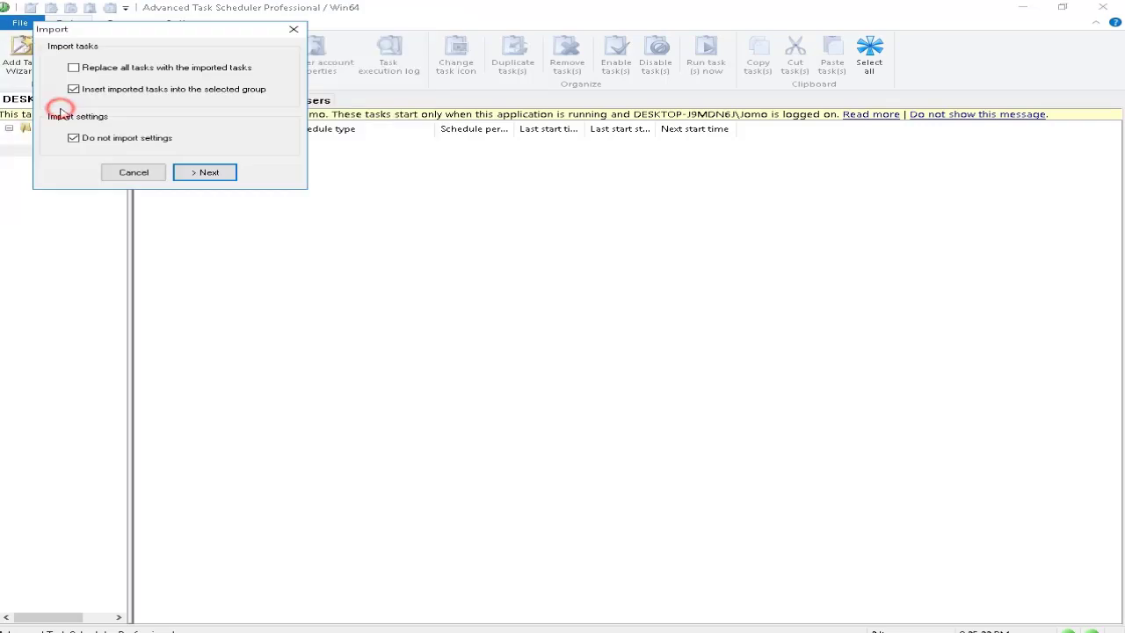
left_click(207, 174)
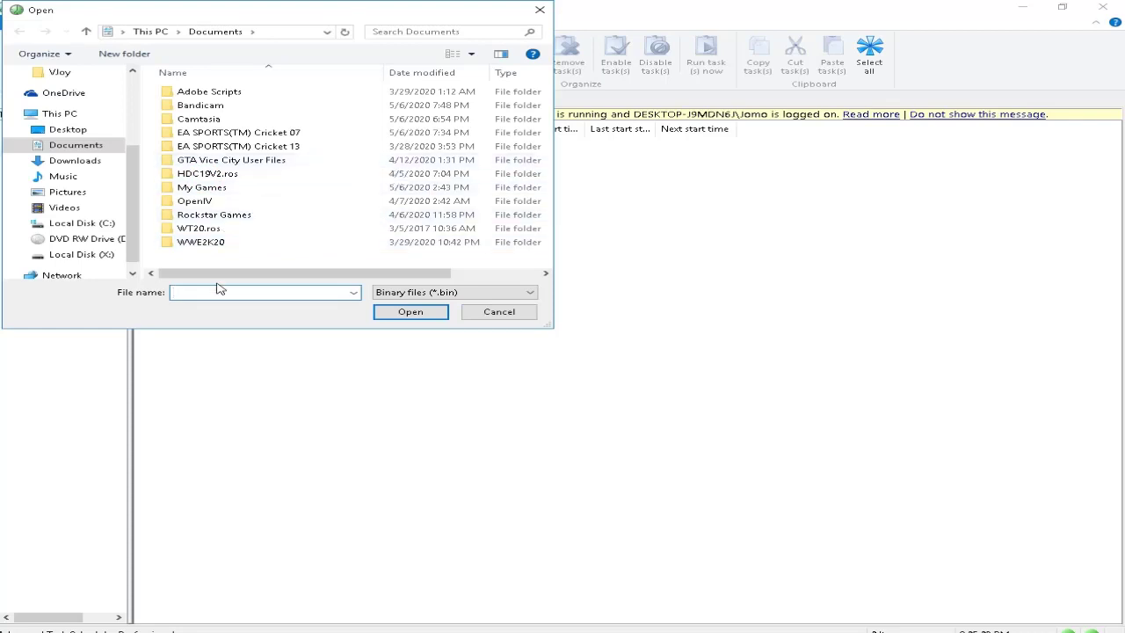
left_click(108, 225)
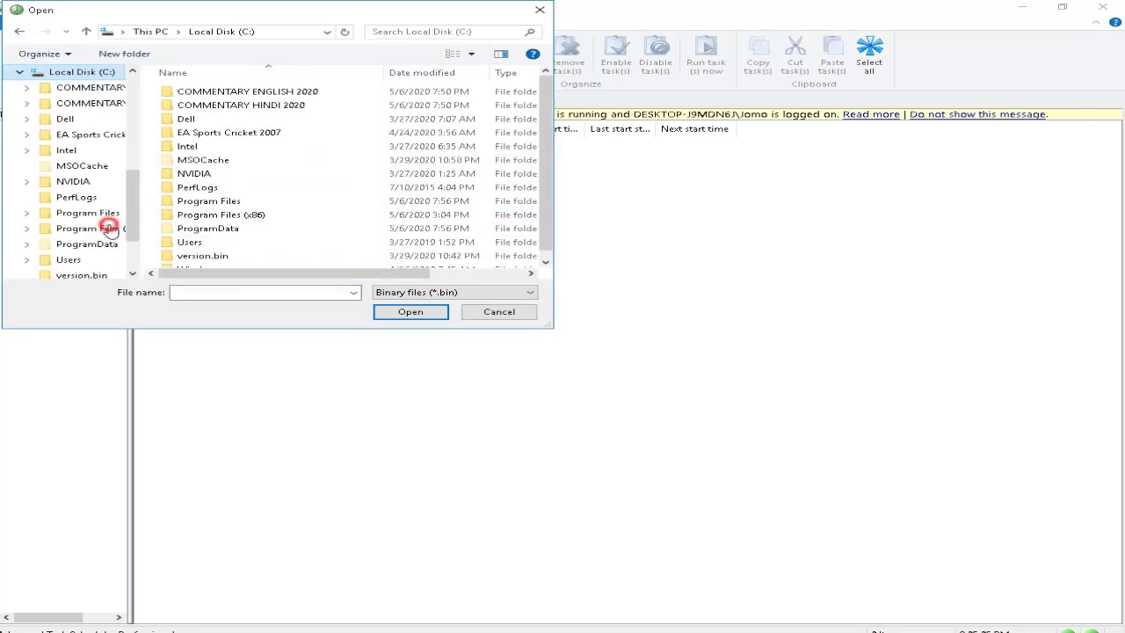
double_click(275, 106)
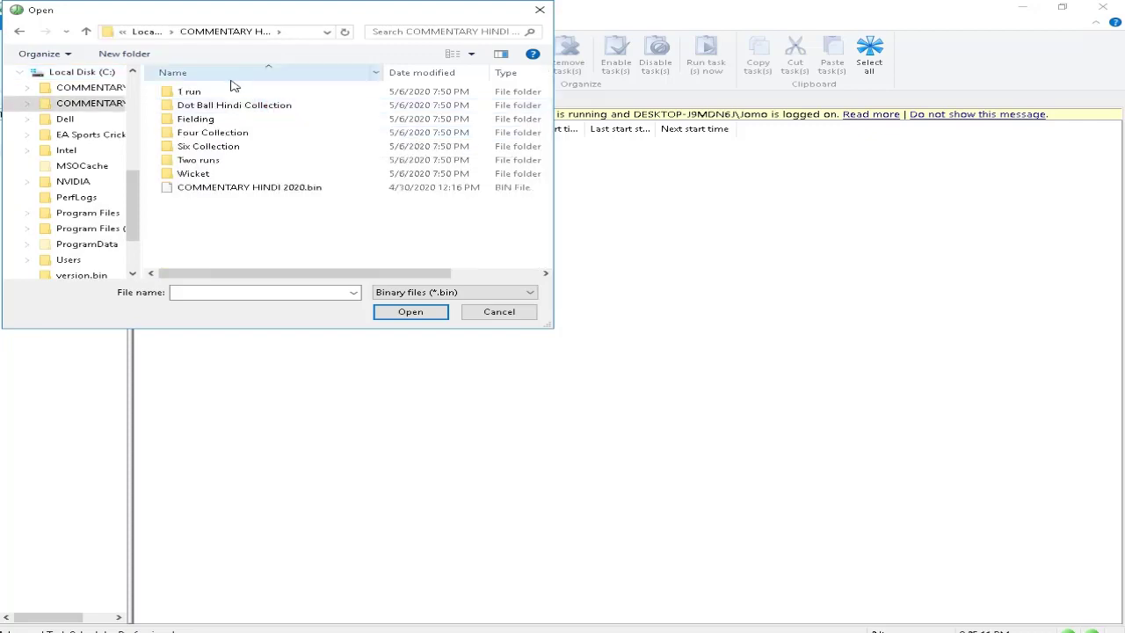
left_click(244, 190)
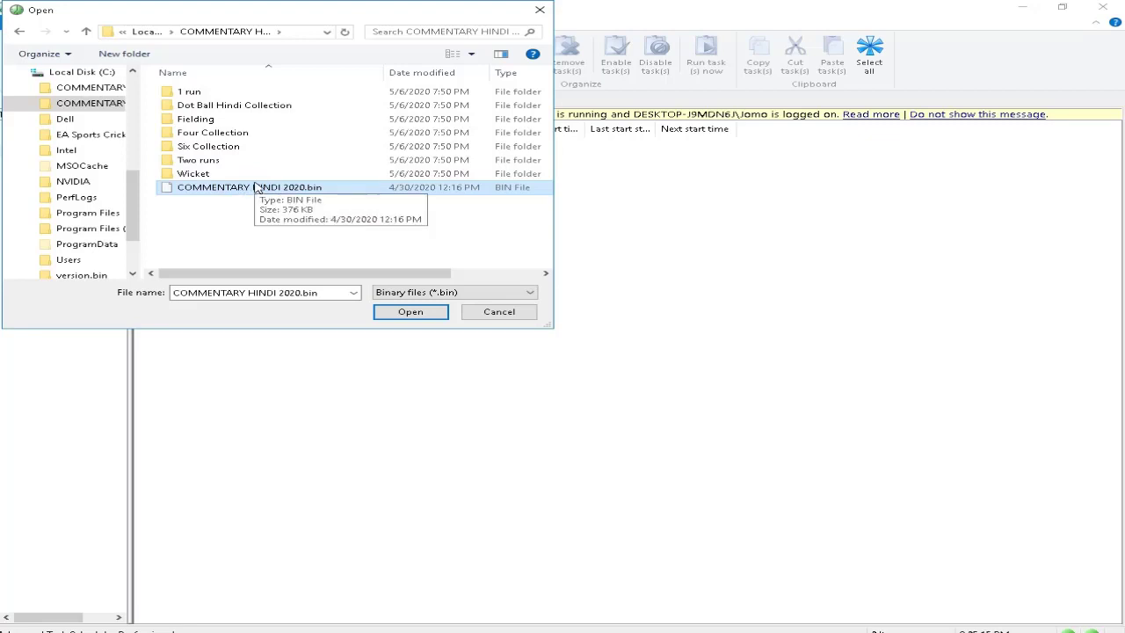
left_click(409, 311)
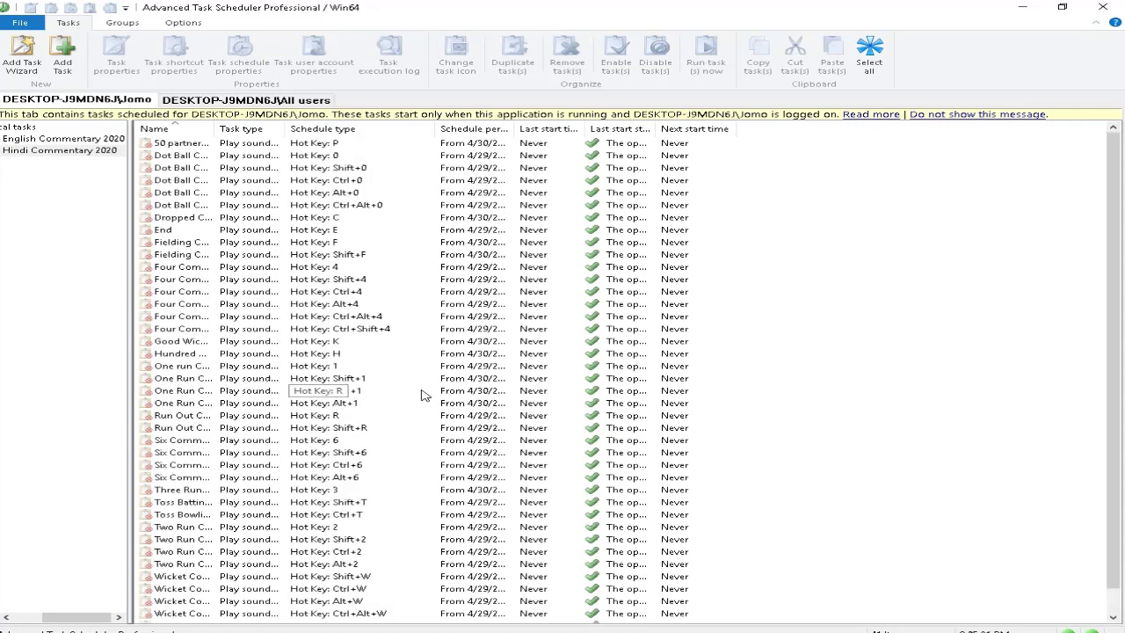
Import the tasks from Commentary English 2020.bin, in drive C:'s COMMENTARY ENGLISH 2020 folder, into the English Commentary 2020 group.
left_click(78, 142)
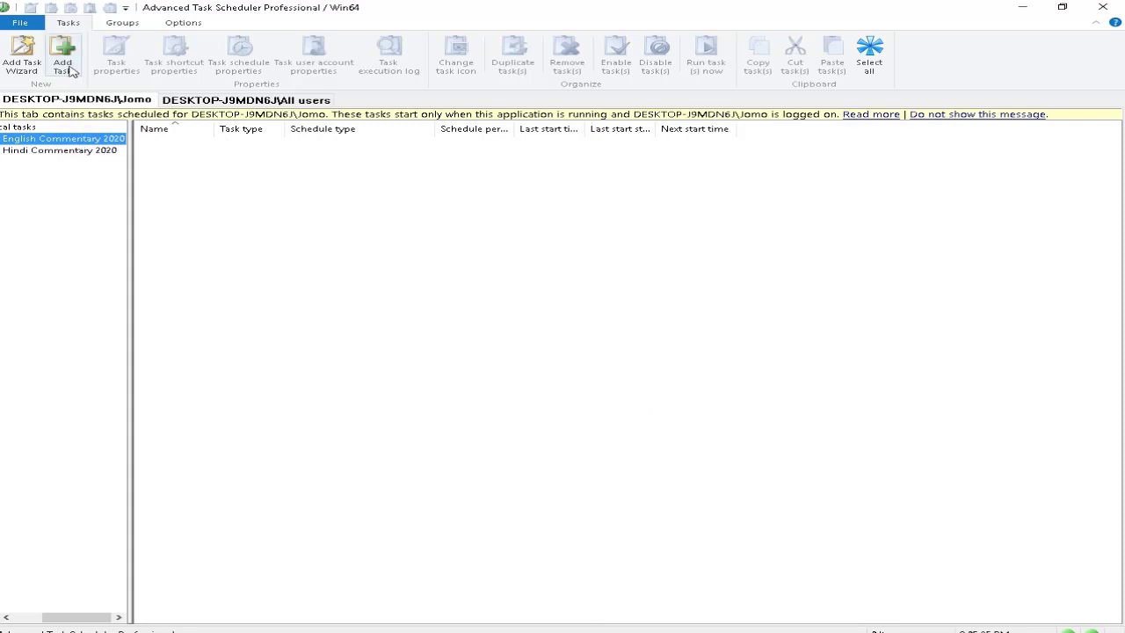
left_click(19, 23)
left_click(37, 103)
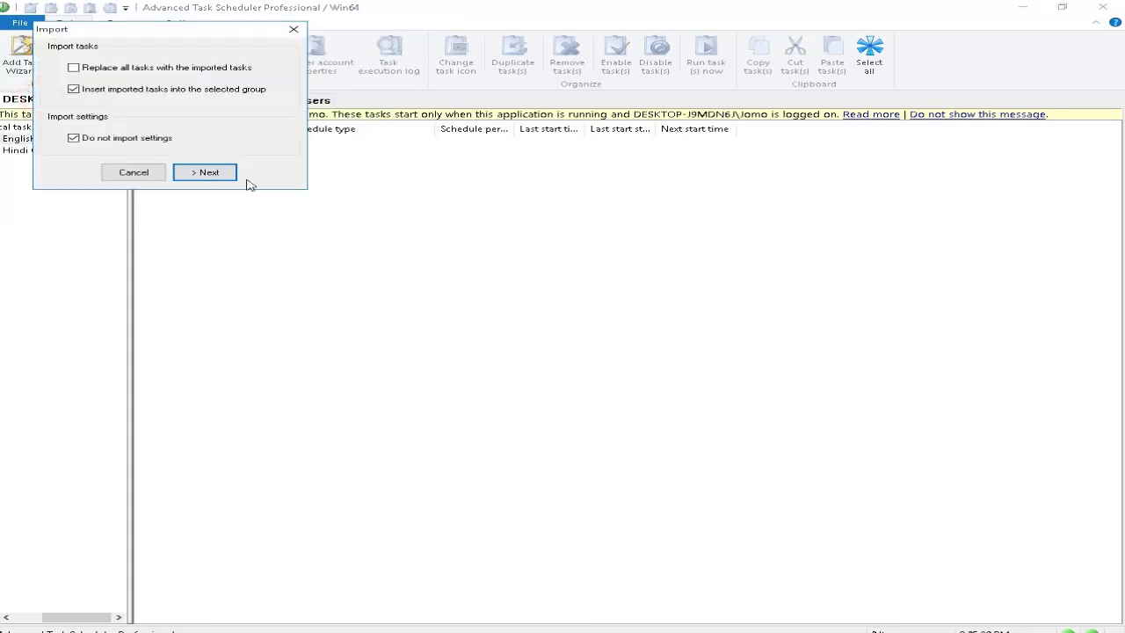
left_click(208, 178)
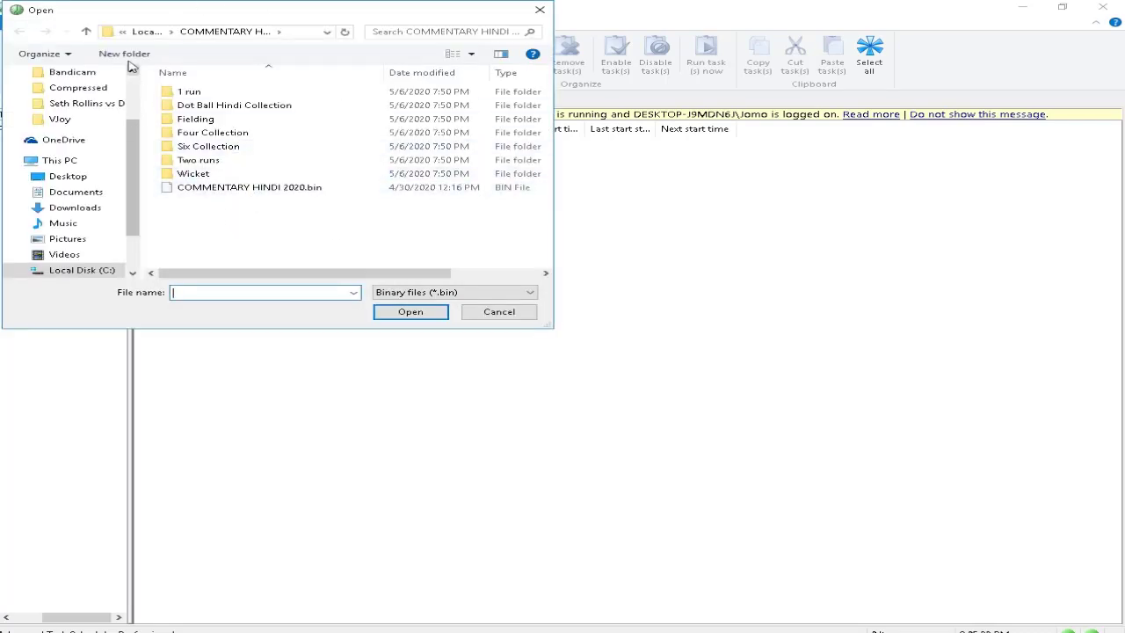
left_click(85, 32)
double_click(264, 248)
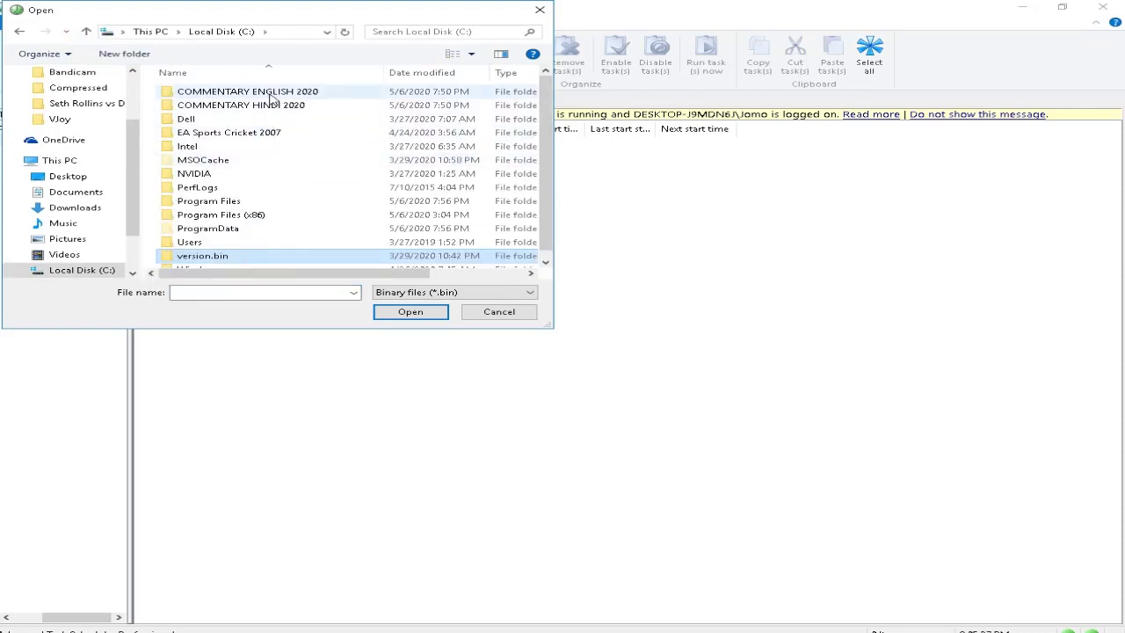
double_click(269, 95)
scroll(303, 201, "down", 3)
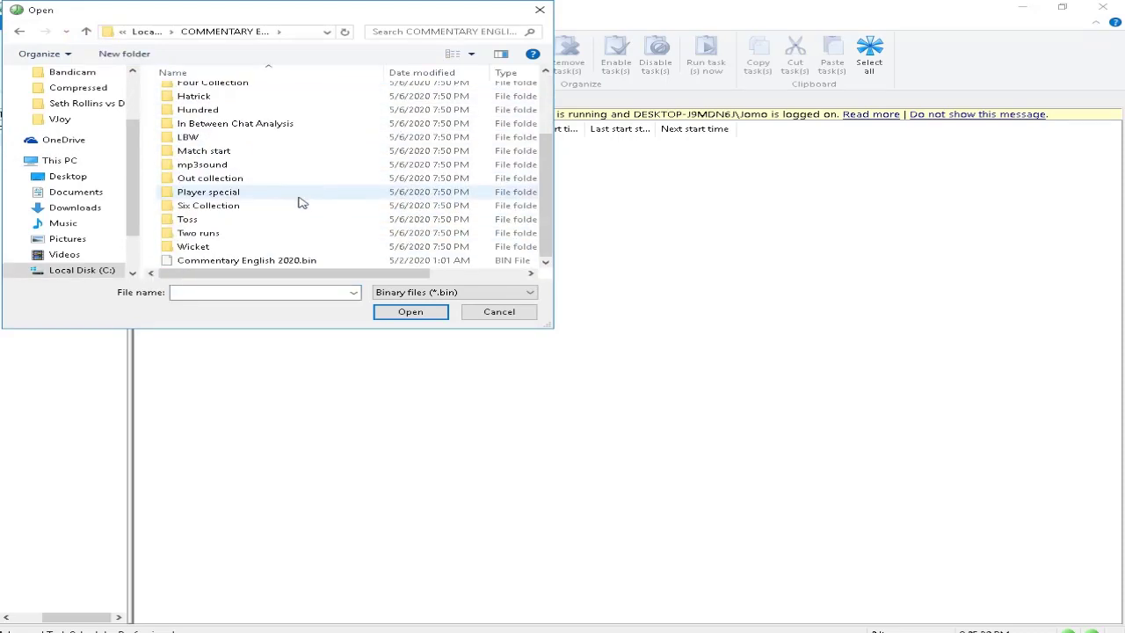
double_click(263, 260)
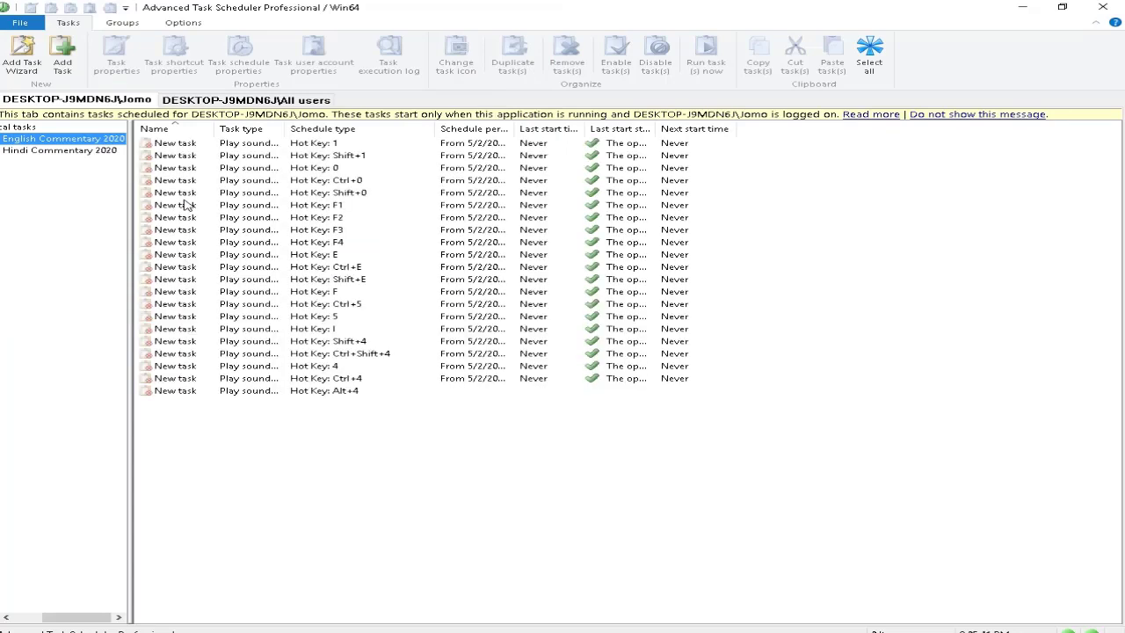
scroll(435, 378, "down", 9)
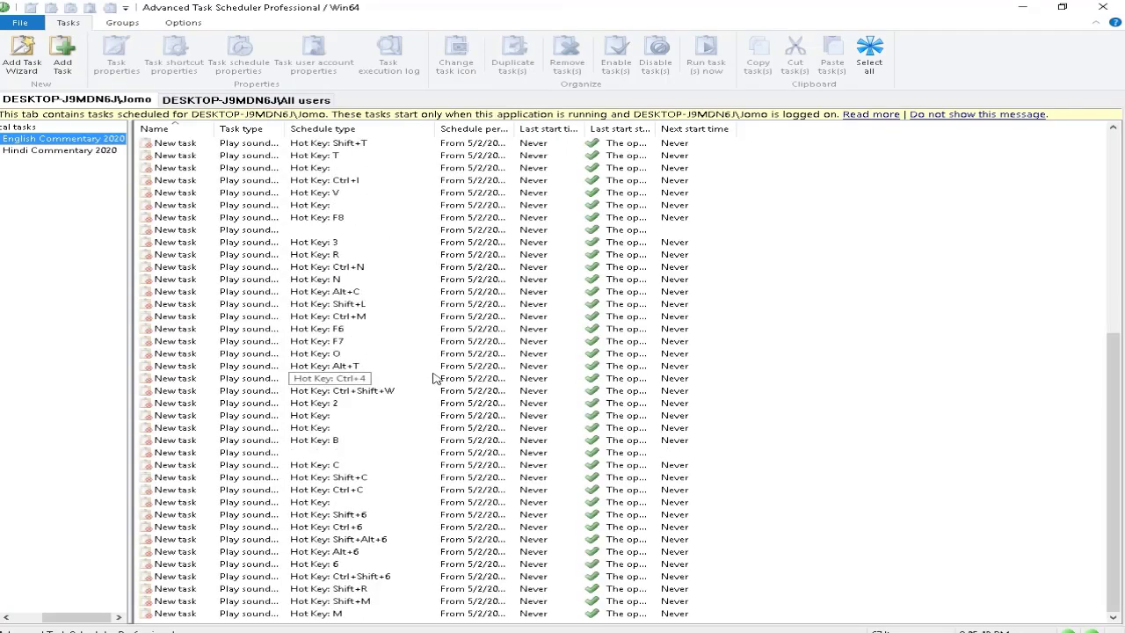
Show the task list of the Hindi Commentary 2020 group.
left_click(23, 153)
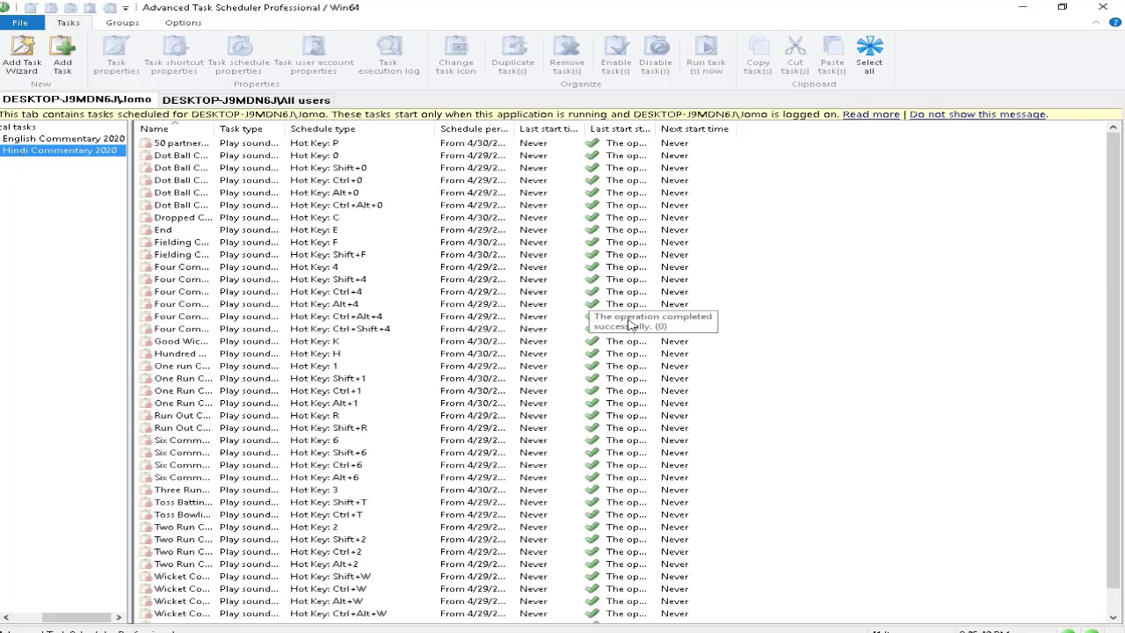
left_click(785, 319)
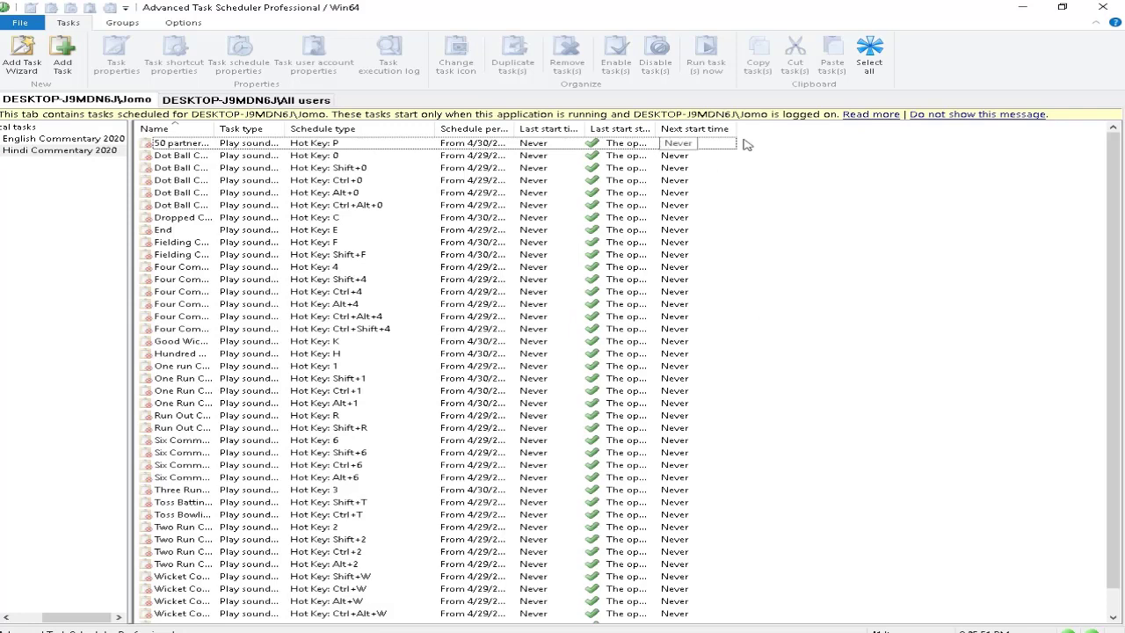
left_click_drag(783, 143, 230, 622)
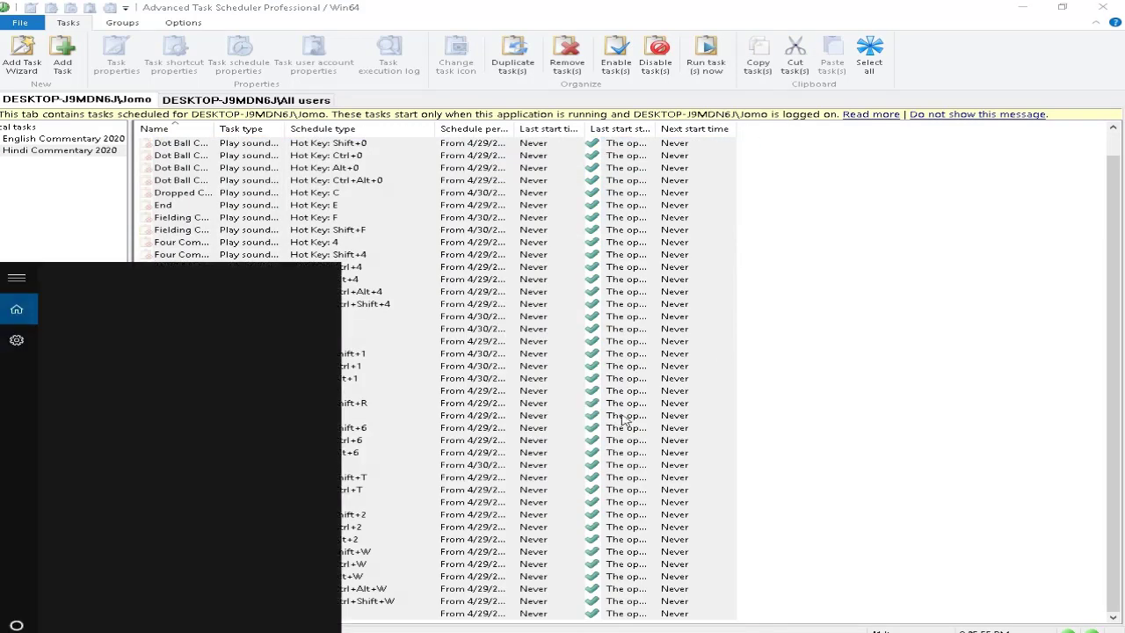
left_click(789, 363)
left_click(788, 363)
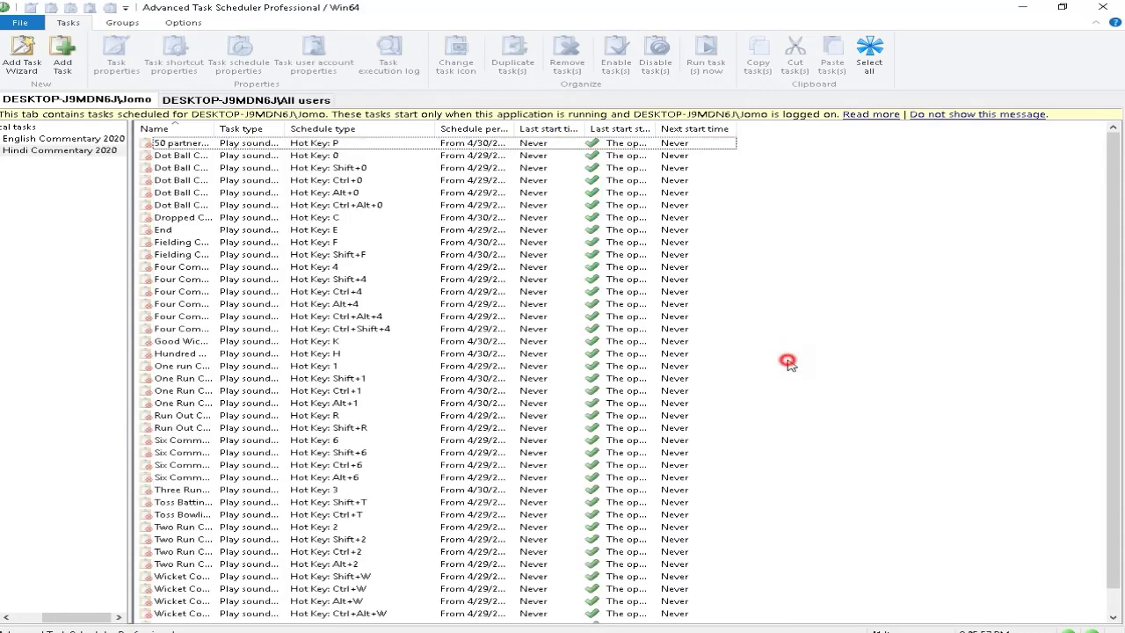
Enable all tasks in the Hindi Commentary 2020 group.
key("ctrl+a")
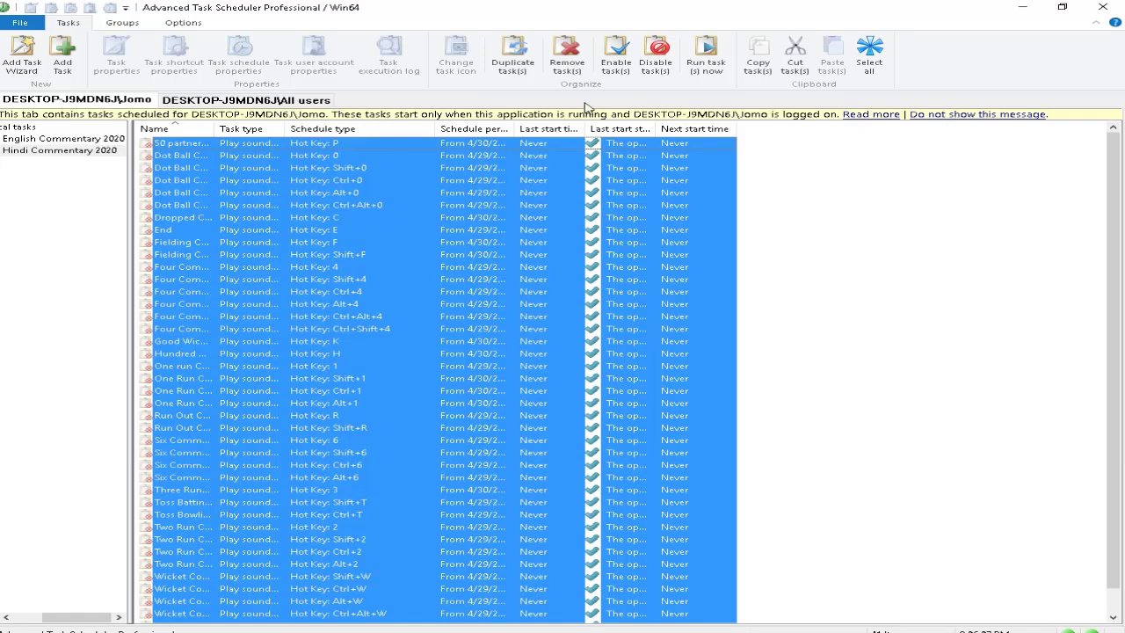
left_click(614, 68)
scroll(885, 361, "down", 1)
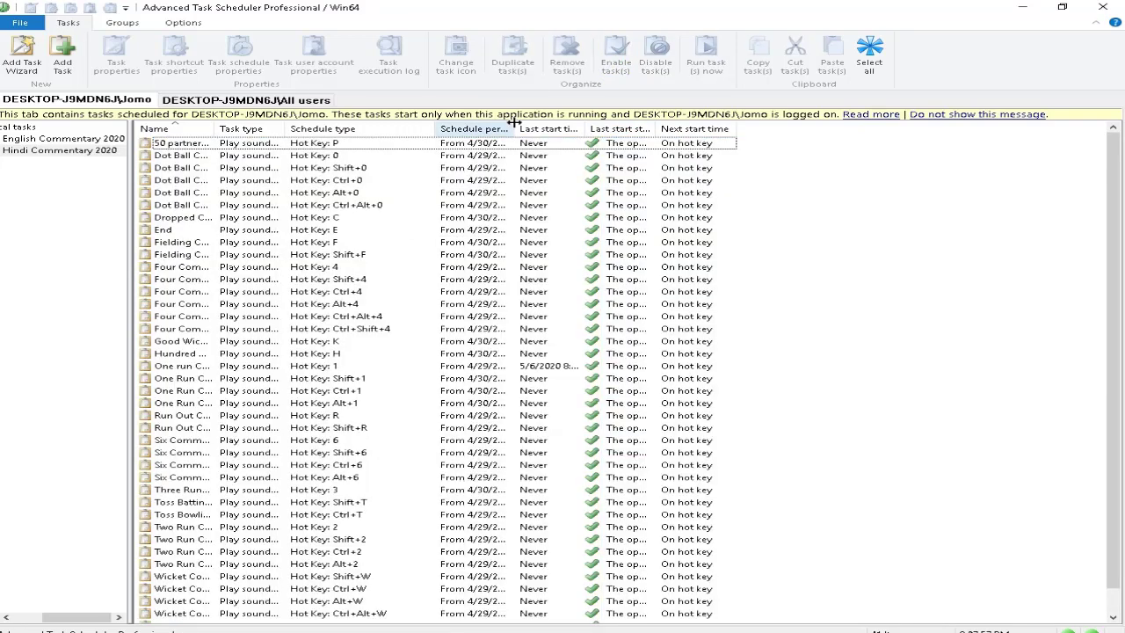
left_click(48, 152)
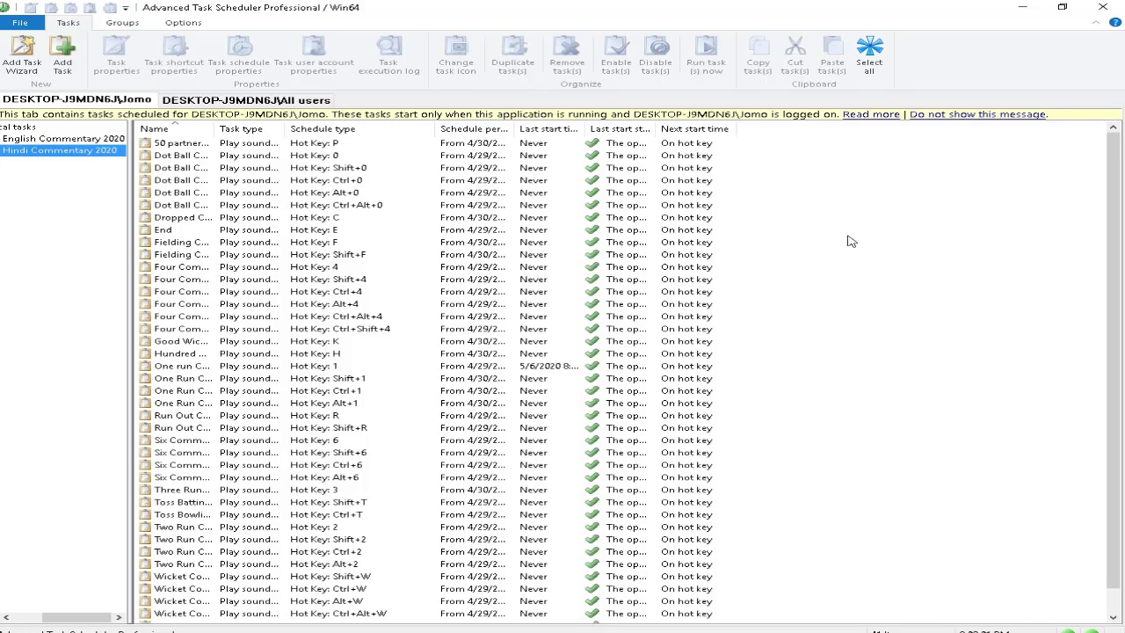
Minimize the scheduler, switch to the Keygen folder window and go up to the COMMENTARY FOR ANY CRICKET GAME folder.
left_click(1023, 10)
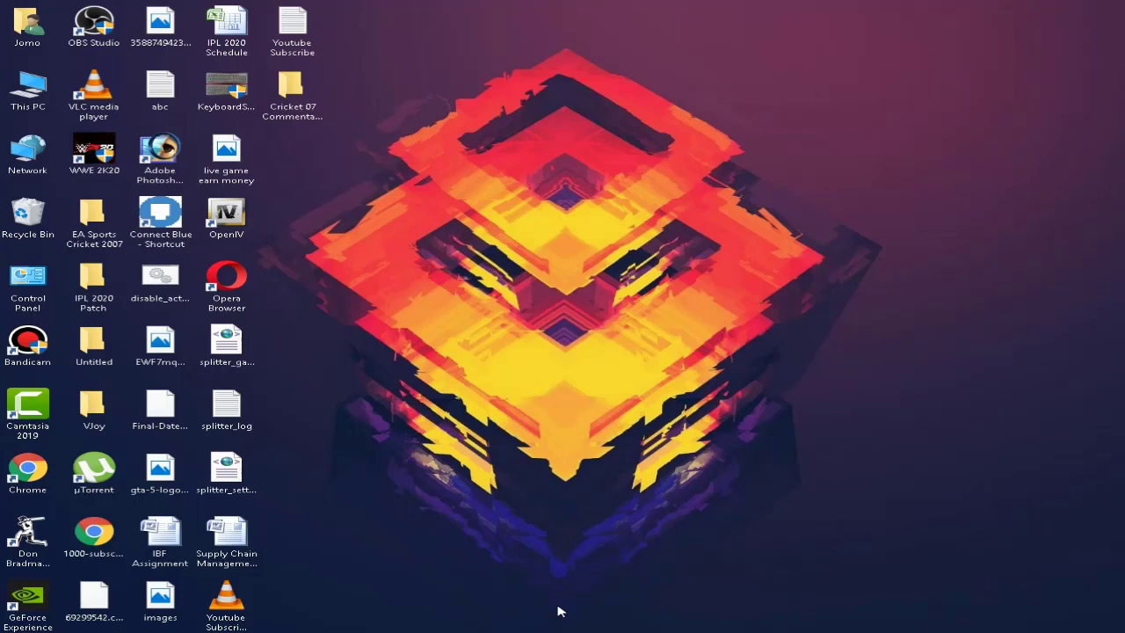
mouse_move(466, 629)
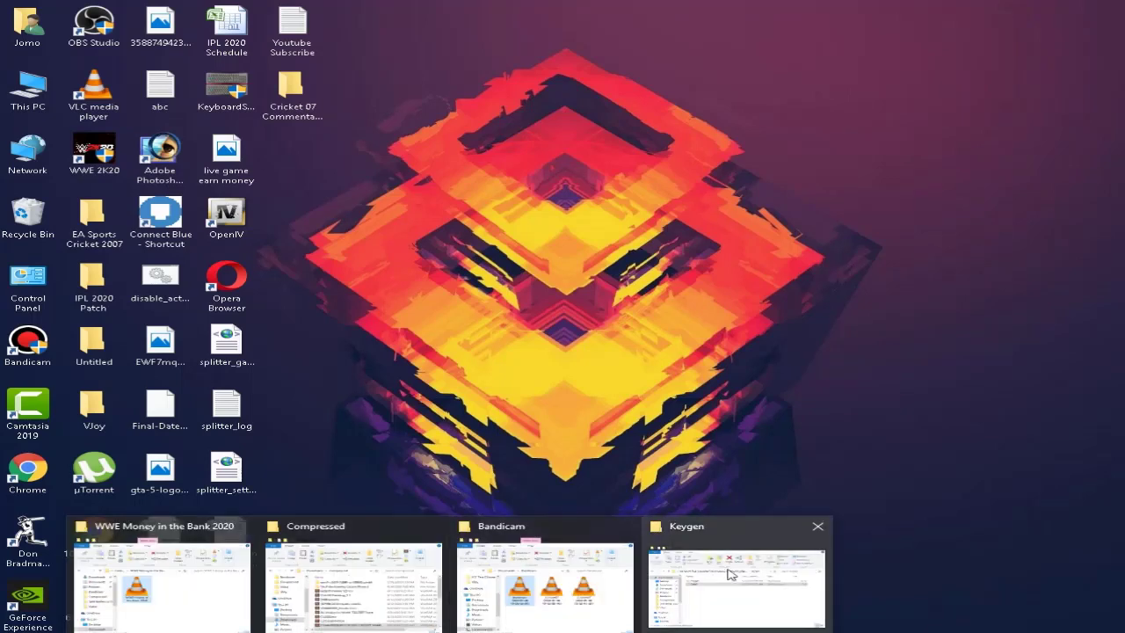
left_click(734, 576)
left_click(316, 151)
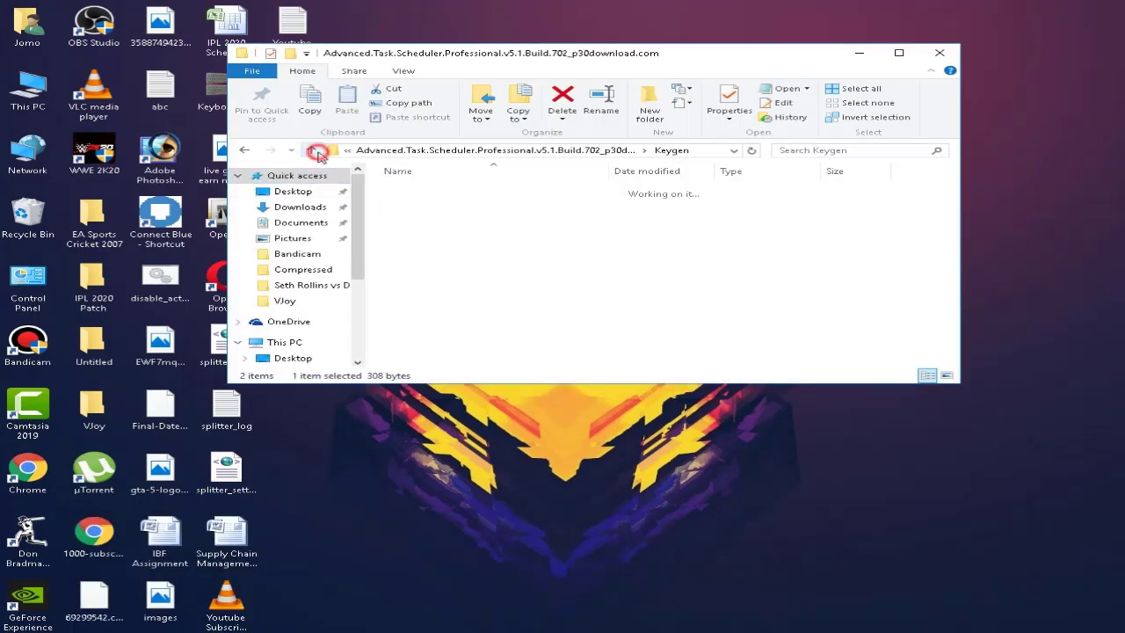
left_click(313, 151)
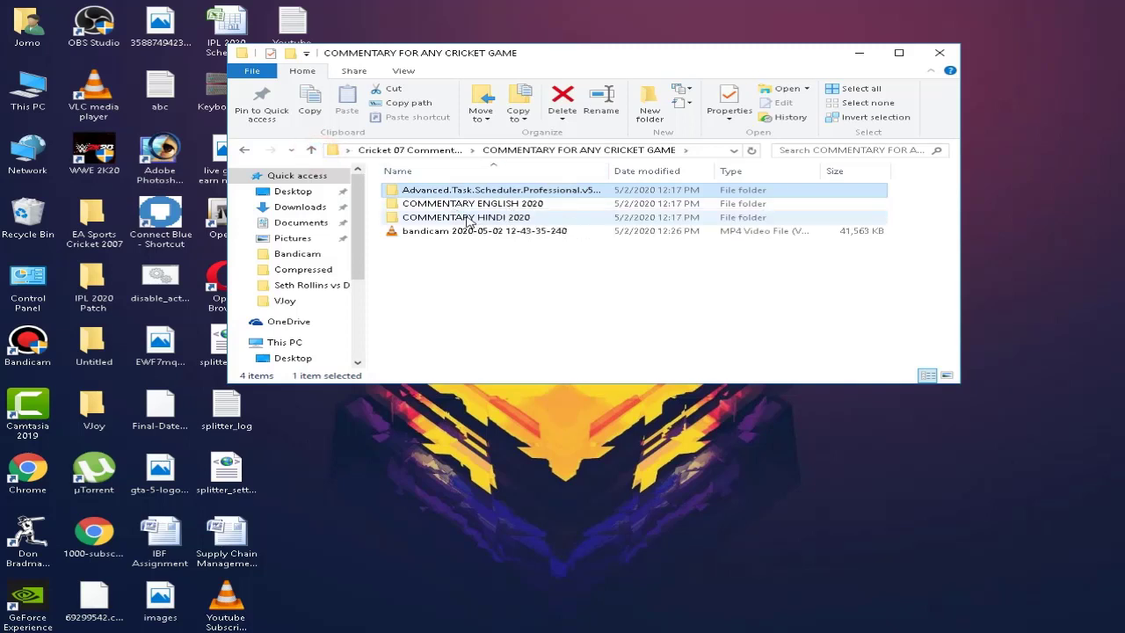
Open the Controls For Commentary text file in the COMMENTARY HINDI 2020 folder and review the commentary hotkeys.
mouse_move(466, 221)
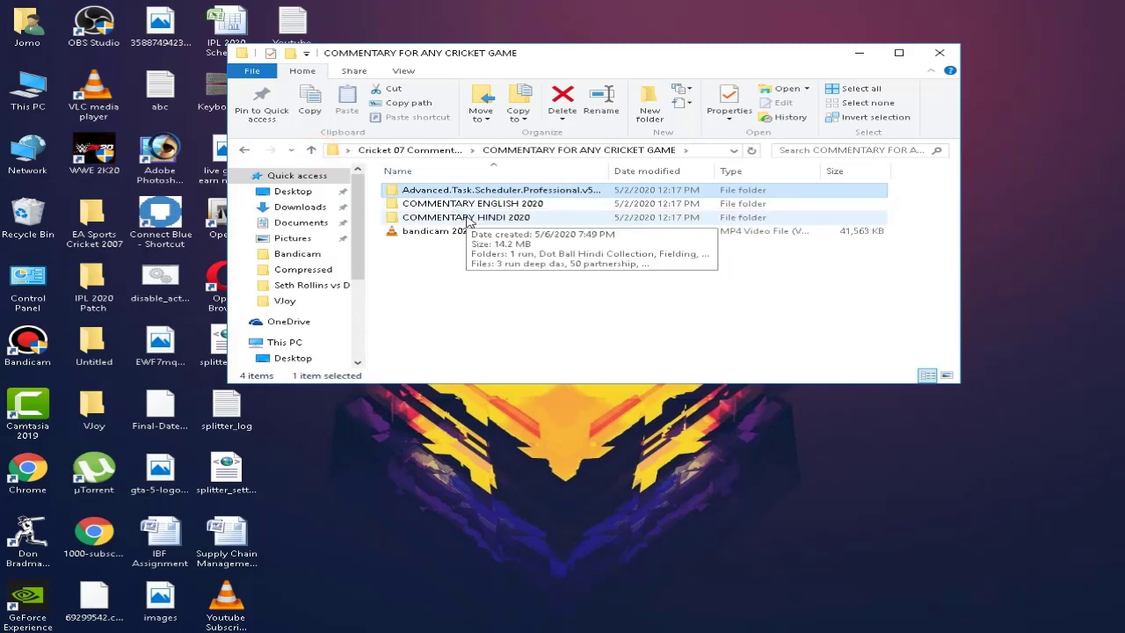
left_click(460, 219)
double_click(460, 219)
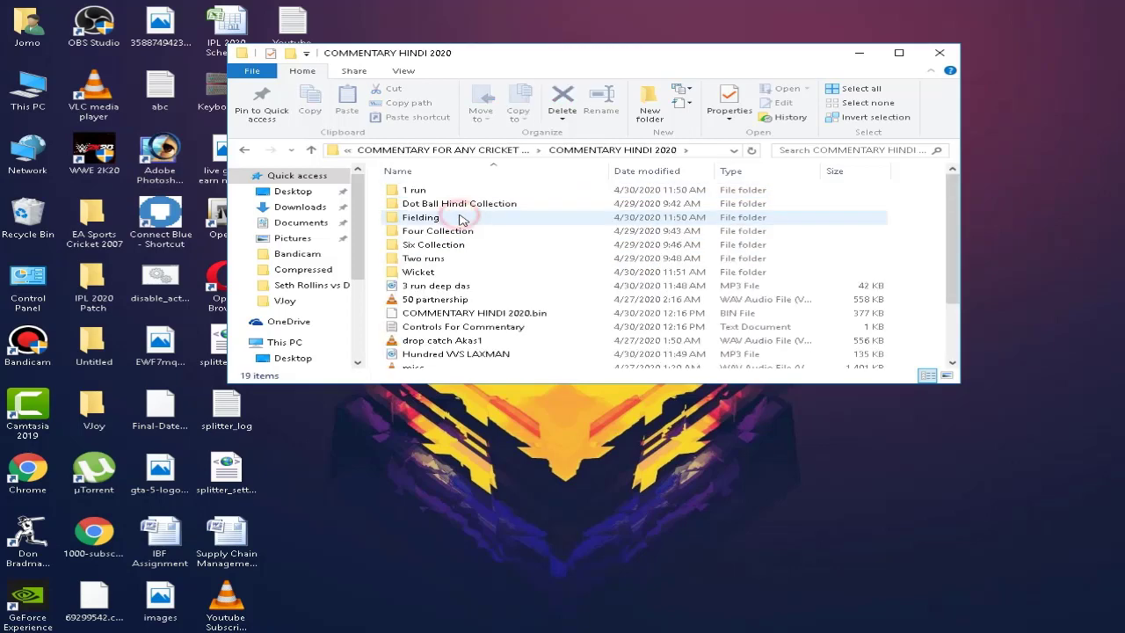
double_click(456, 328)
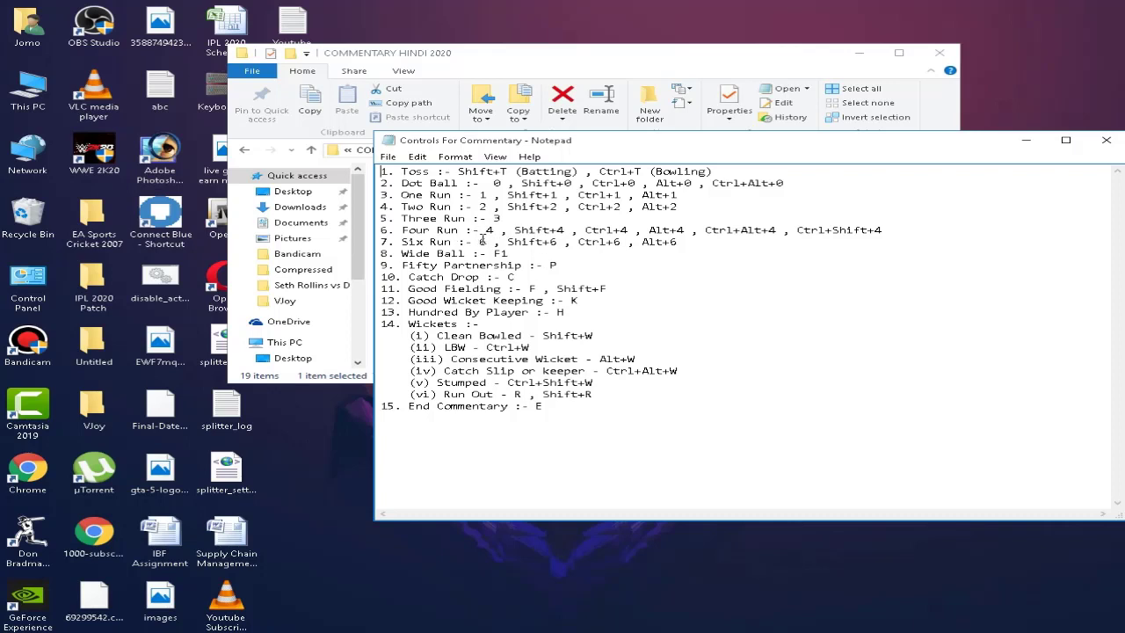
left_click(832, 229)
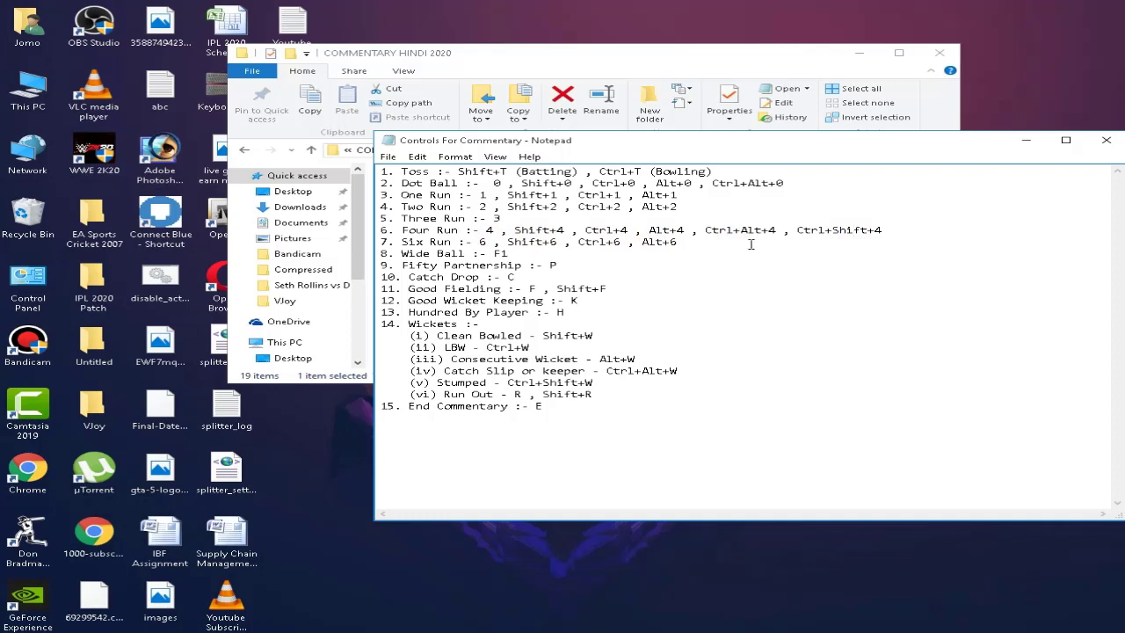